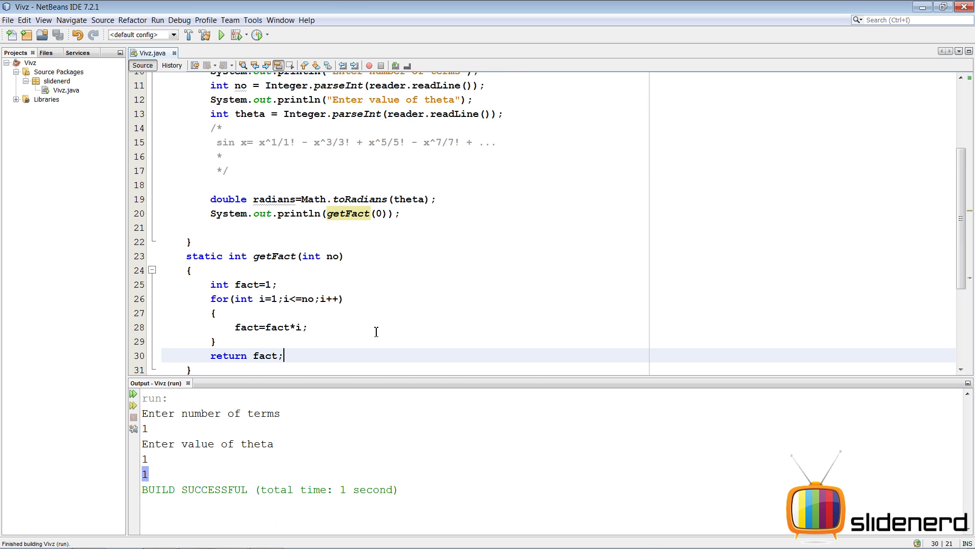
{"action": "scroll", "coordinate": [374, 324], "scroll_direction": "up", "scroll_amount": 1}
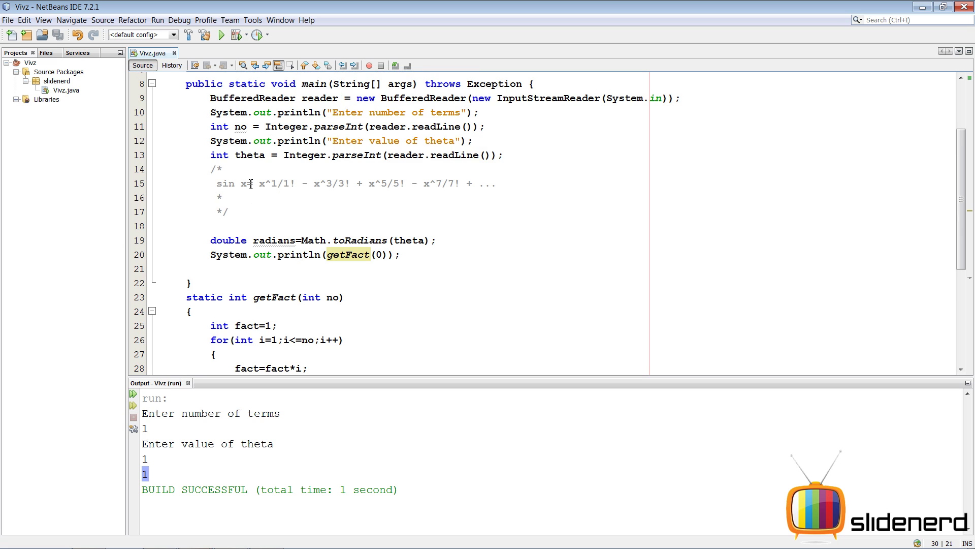
Step: Select the radians conversion and getFact(0) print lines in main for deletion
{"action": "left_click_drag", "start_coordinate": [262, 184], "coordinate": [346, 183]}
{"action": "mouse_move", "coordinate": [404, 250]}
{"action": "left_mouse_down"}
{"action": "mouse_move", "coordinate": [192, 229]}
{"action": "mouse_move", "coordinate": [202, 237]}
{"action": "left_mouse_up"}
Step: Delete the old lines and start a Math.pow expression on the empty line
{"action": "key", "text": "Delete"}
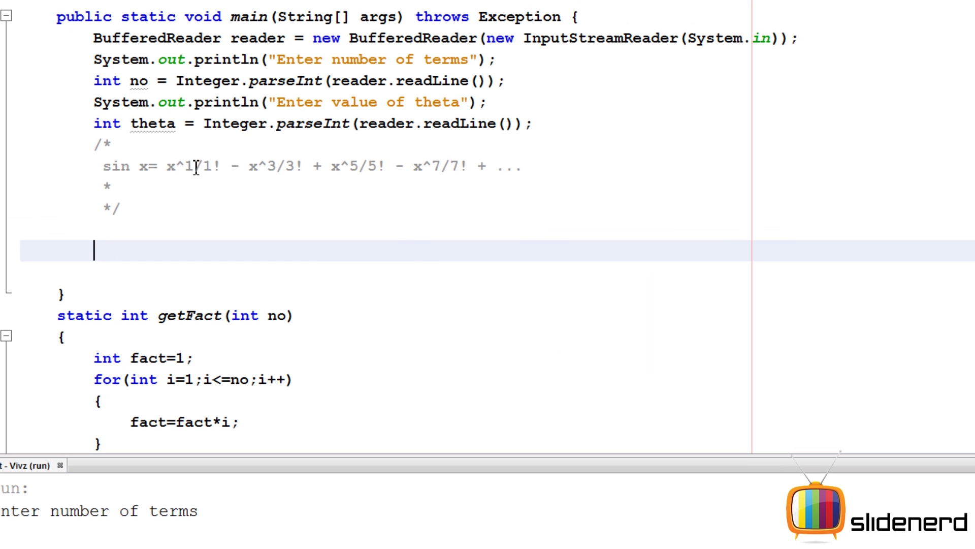
{"action": "left_click_drag", "start_coordinate": [168, 166], "coordinate": [221, 166]}
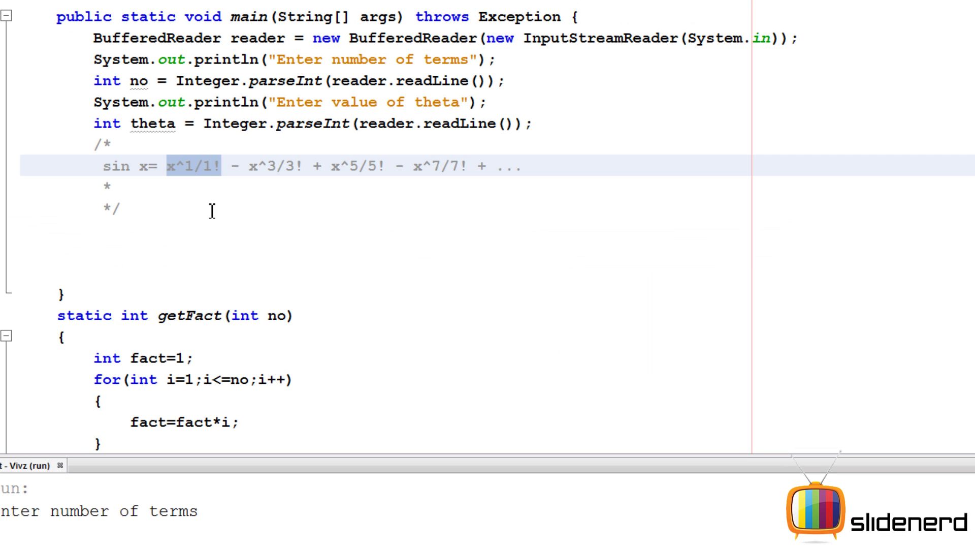
{"action": "left_click", "coordinate": [208, 231]}
{"action": "type", "text": "math."}
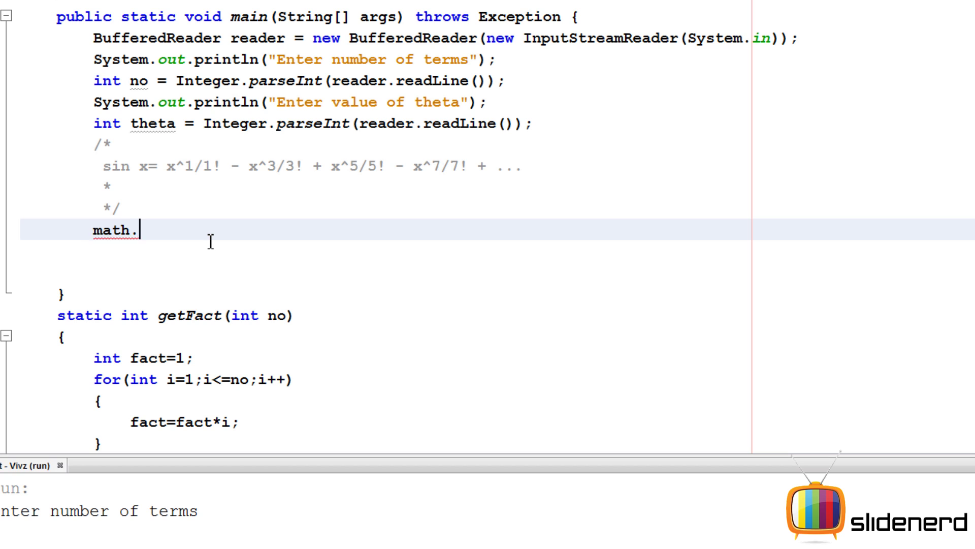
{"action": "key", "text": "BackSpace"}
{"action": "key", "text": "BackSpace"}
{"action": "key", "text": "BackSpace"}
{"action": "key", "text": "BackSpace"}
{"action": "type", "text": "Math."}
{"action": "type", "text": "pow("}
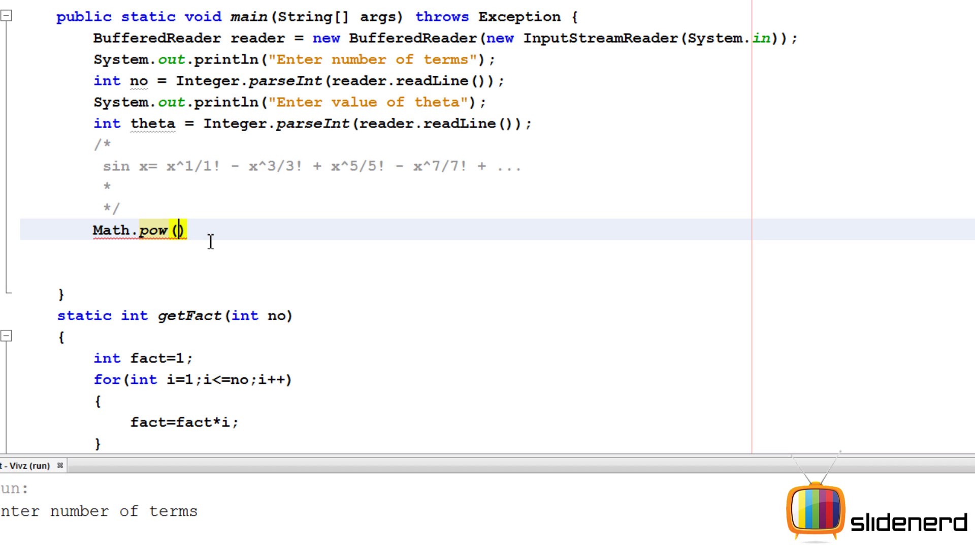
{"action": "type", "text": "x"}
{"action": "key", "text": "BackSpace"}
{"action": "key", "text": "BackSpace"}
{"action": "key", "text": "BackSpace"}
{"action": "key", "text": "BackSpace"}
{"action": "key", "text": "BackSpace"}
{"action": "key", "text": "BackSpace"}
{"action": "key", "text": "BackSpace"}
{"action": "key", "text": "BackSpace"}
{"action": "type", "text": "m"}
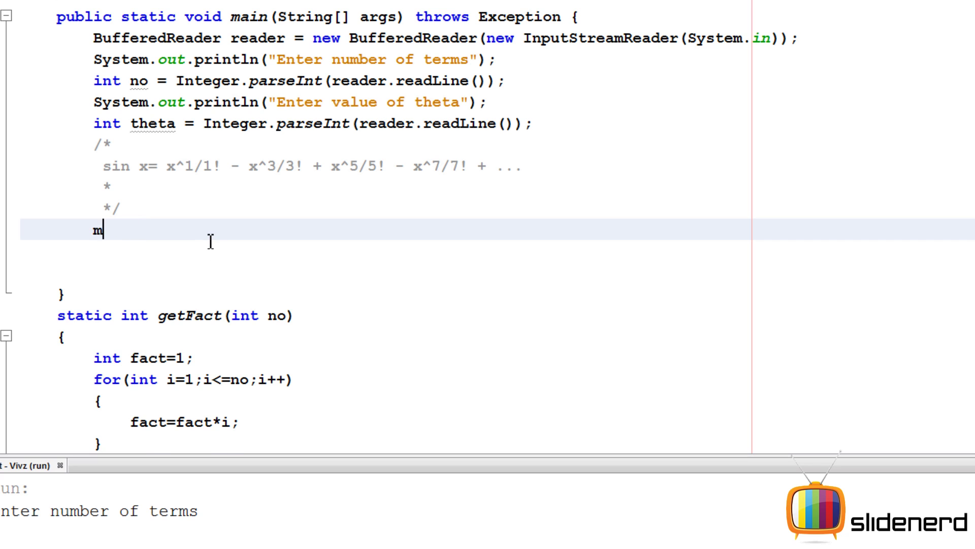
Step: Complete double currentTerm=Math.pow(radians, 1)/getFact(1); using code completion for pow
{"action": "key", "text": "shift+Home"}
{"action": "key", "text": "BackSpace"}
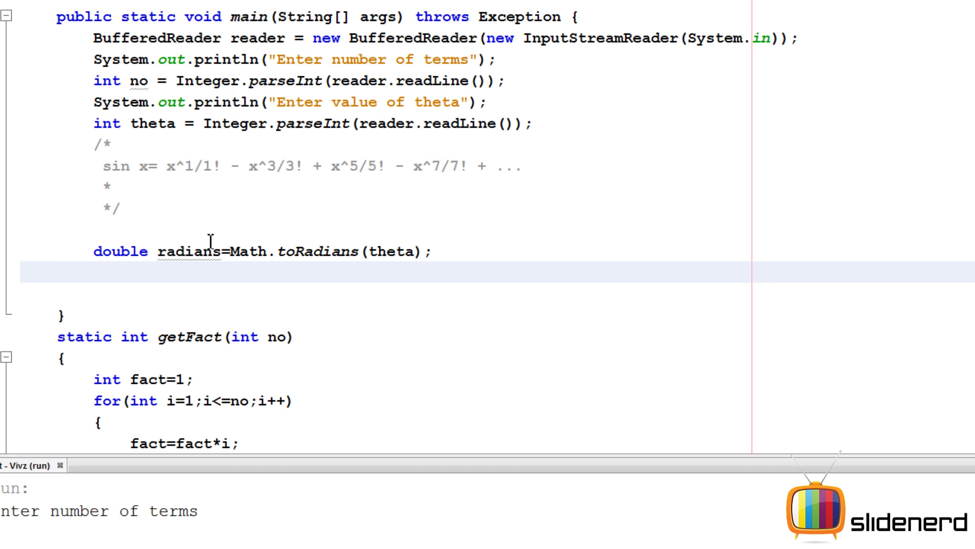
{"action": "type", "text": "ma"}
{"action": "type", "text": "t"}
{"action": "type", "text": "ath"}
{"action": "type", "text": ".pow"}
{"action": "key", "text": "Return"}
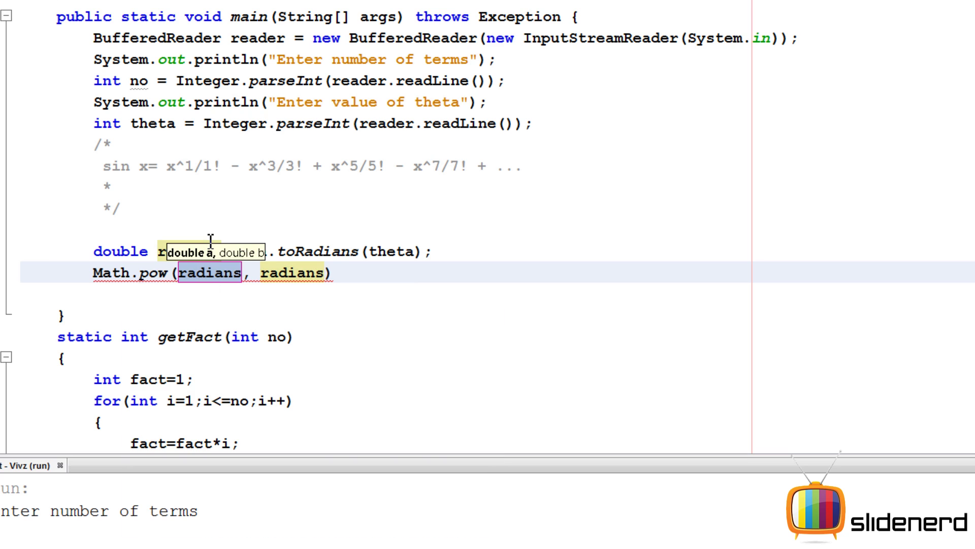
{"action": "key", "text": "Tab"}
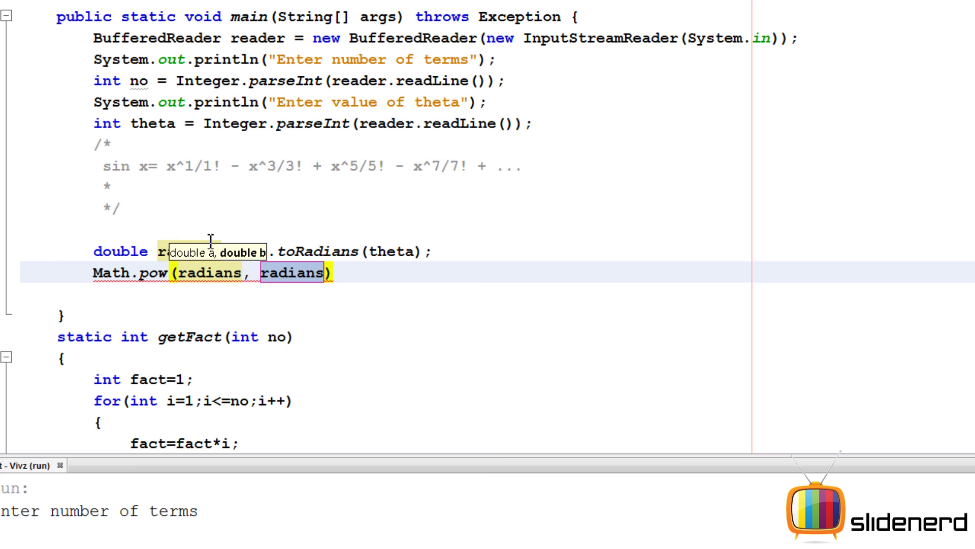
{"action": "type", "text": "1"}
{"action": "key", "text": "Tab"}
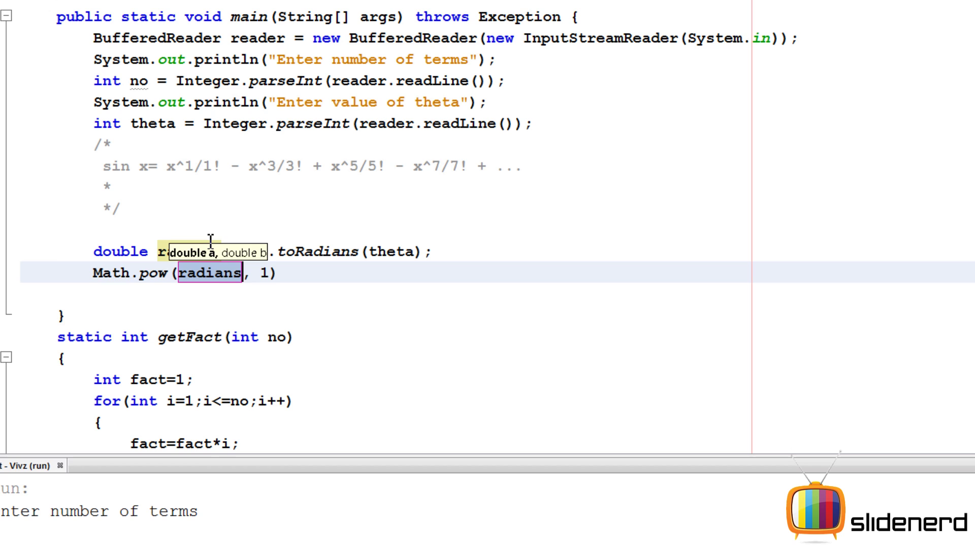
{"action": "key", "text": "Return"}
{"action": "type", "text": "/"}
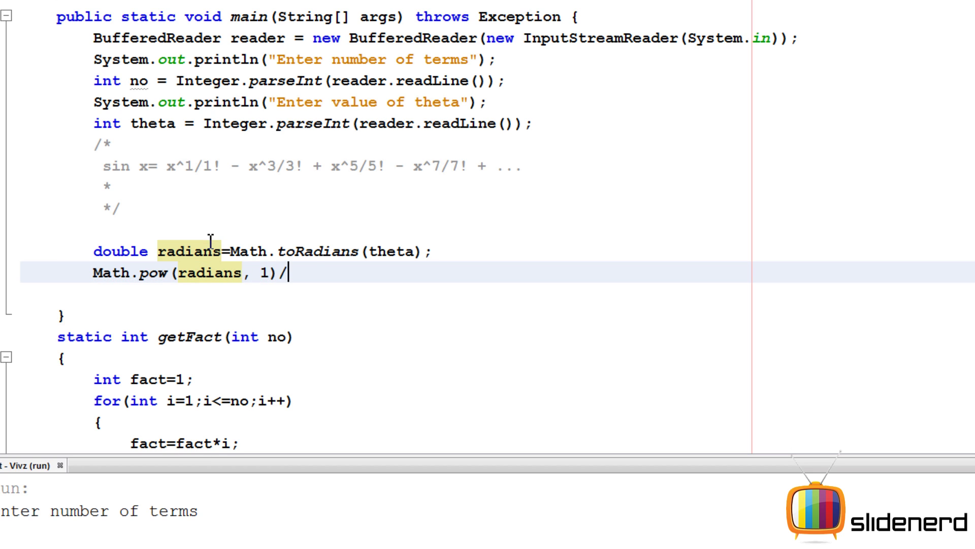
{"action": "type", "text": "getFact"}
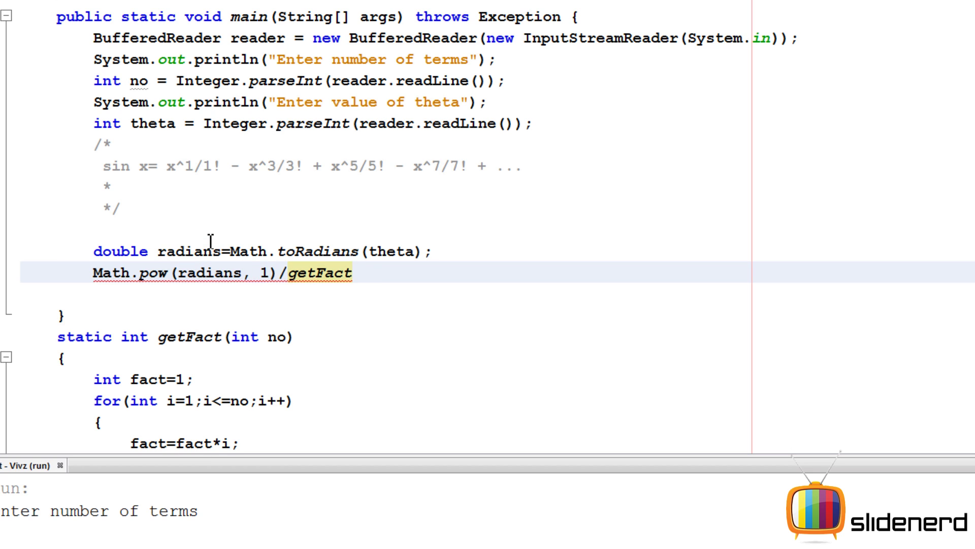
{"action": "type", "text": "(1);"}
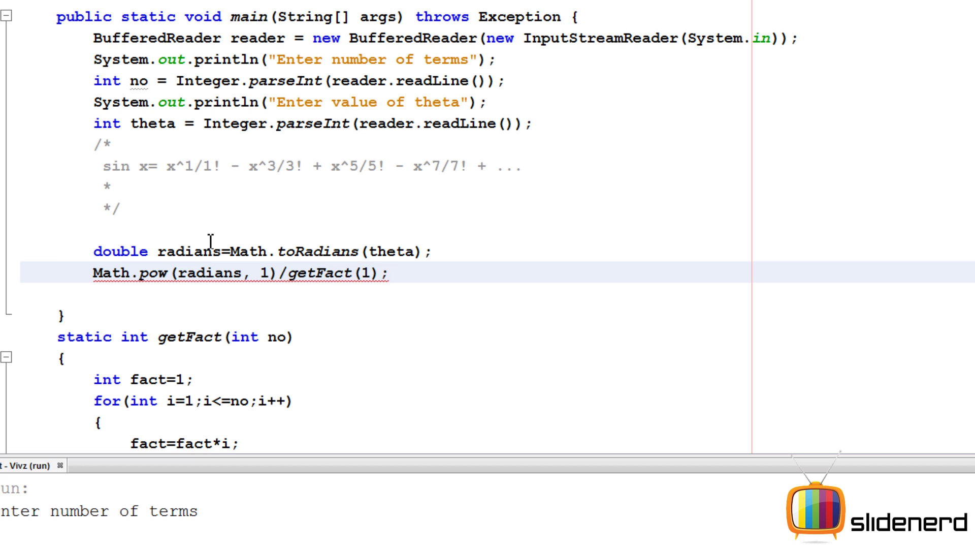
{"action": "key", "text": "Left"}
{"action": "key", "text": "ctrl+Left"}
{"action": "key", "text": "Left"}
{"action": "key", "text": "Home"}
{"action": "type", "text": "doub"}
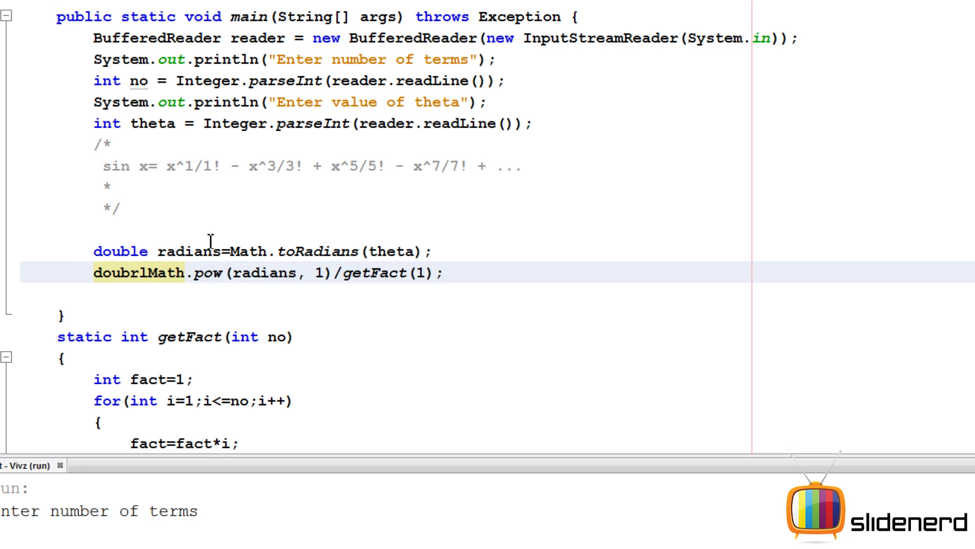
{"action": "type", "text": "le cur"}
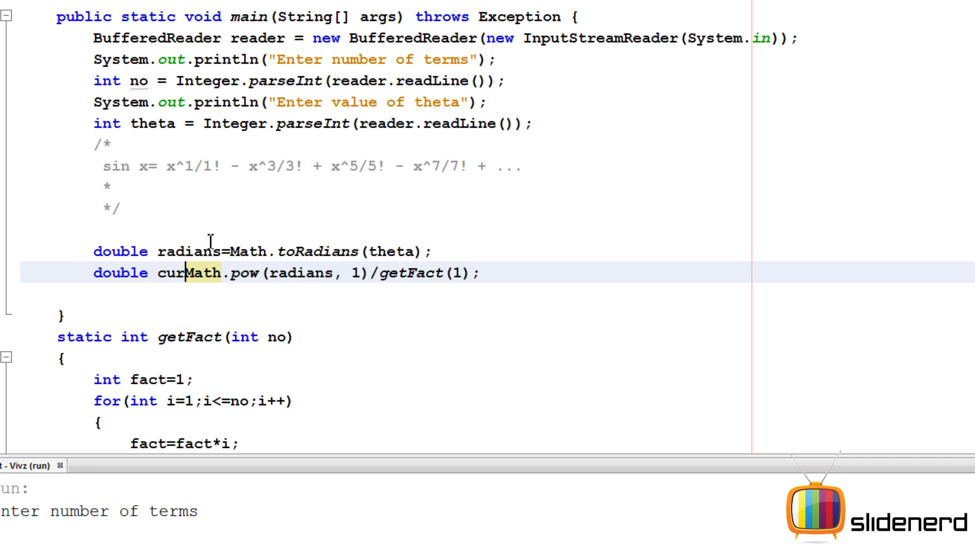
{"action": "type", "text": "rentTerm="}
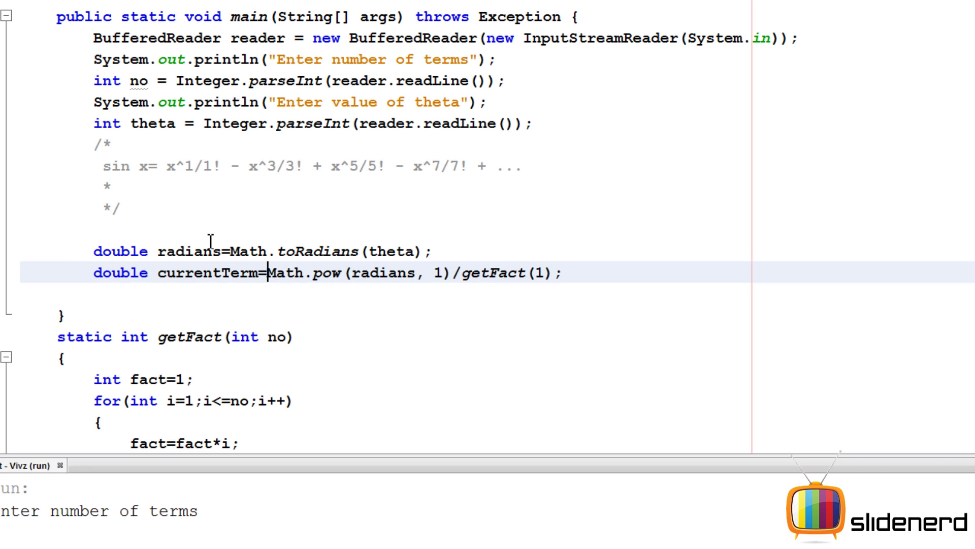
Step: Replace the fixed 1 in Math.pow and getFact with the loop variable i
{"action": "left_click_drag", "start_coordinate": [176, 165], "coordinate": [387, 166]}
{"action": "left_click", "coordinate": [221, 180]}
{"action": "left_click", "coordinate": [305, 190]}
{"action": "left_click", "coordinate": [332, 167]}
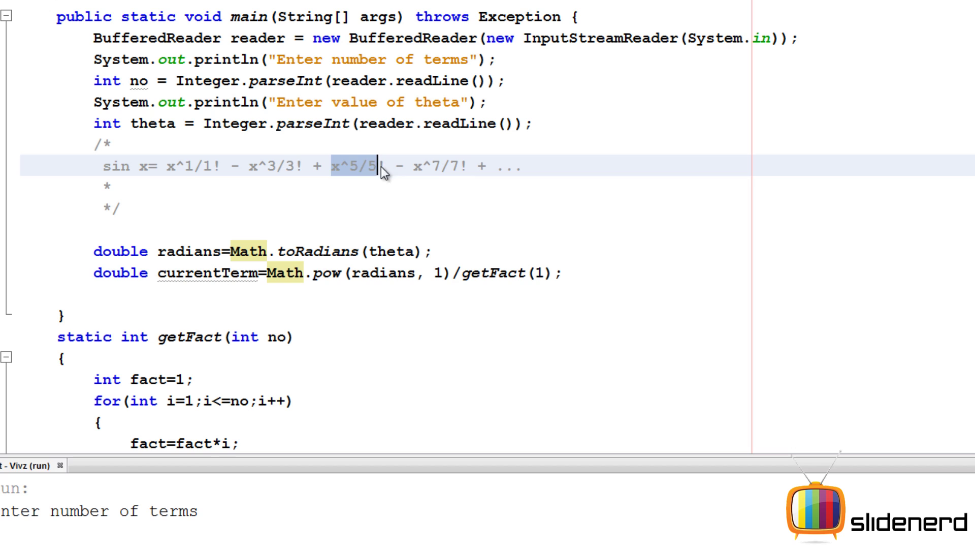
{"action": "left_click", "coordinate": [387, 166]}
{"action": "left_click", "coordinate": [443, 273]}
{"action": "key", "text": "BackSpace"}
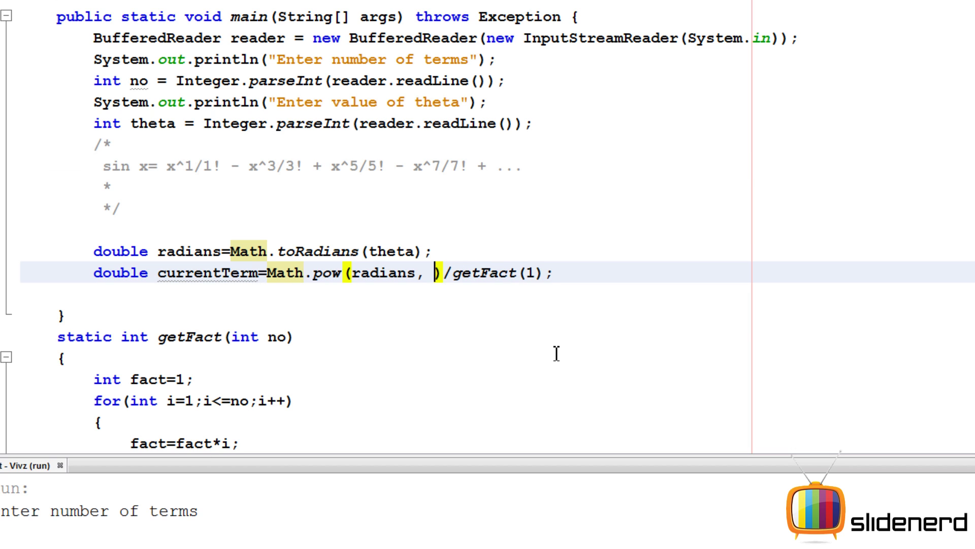
{"action": "type", "text": "i"}
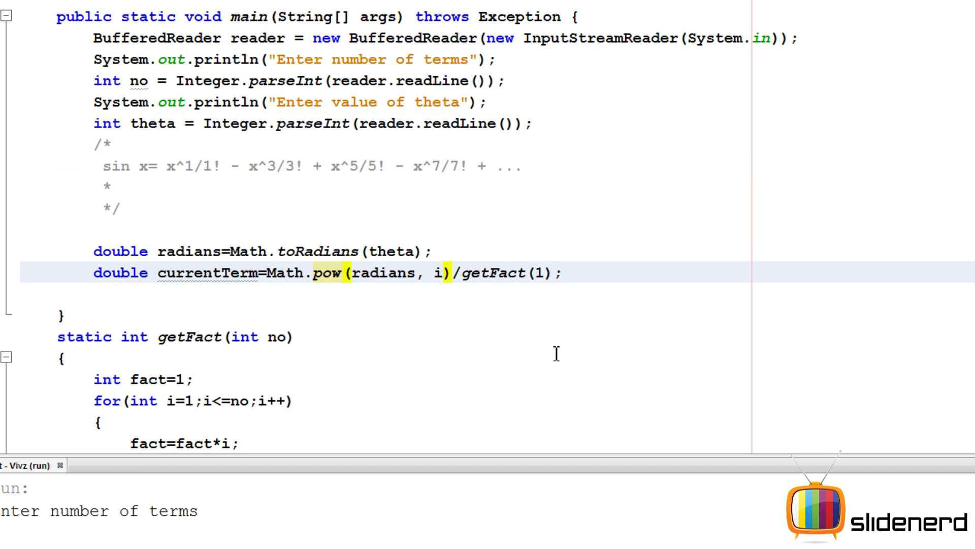
{"action": "key", "text": "End"}
{"action": "key", "text": "Left"}
{"action": "key", "text": "Left"}
{"action": "key", "text": "BackSpace"}
{"action": "type", "text": "i"}
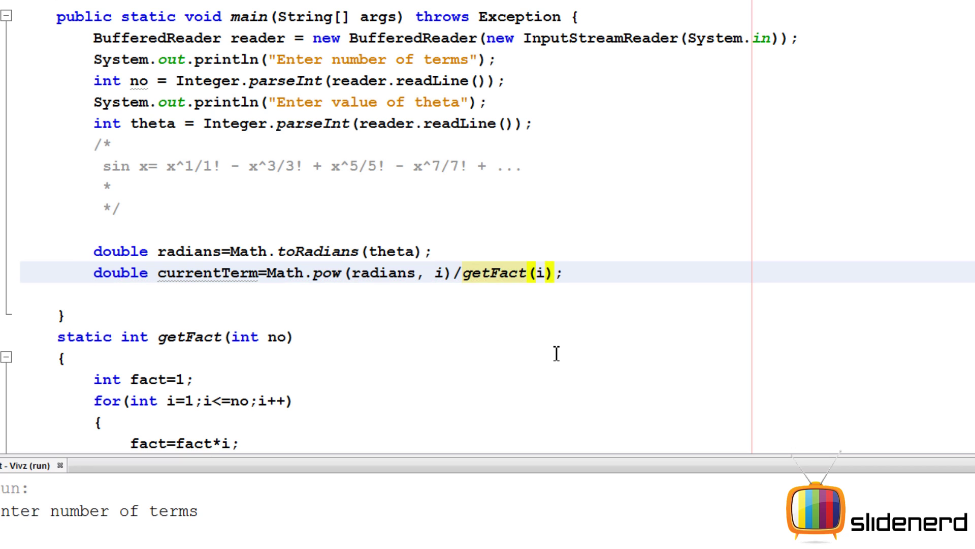
Step: Insert a for loop header running int i from 1 to no above currentTerm
{"action": "key", "text": "Up"}
{"action": "key", "text": "Return"}
{"action": "type", "text": "for"}
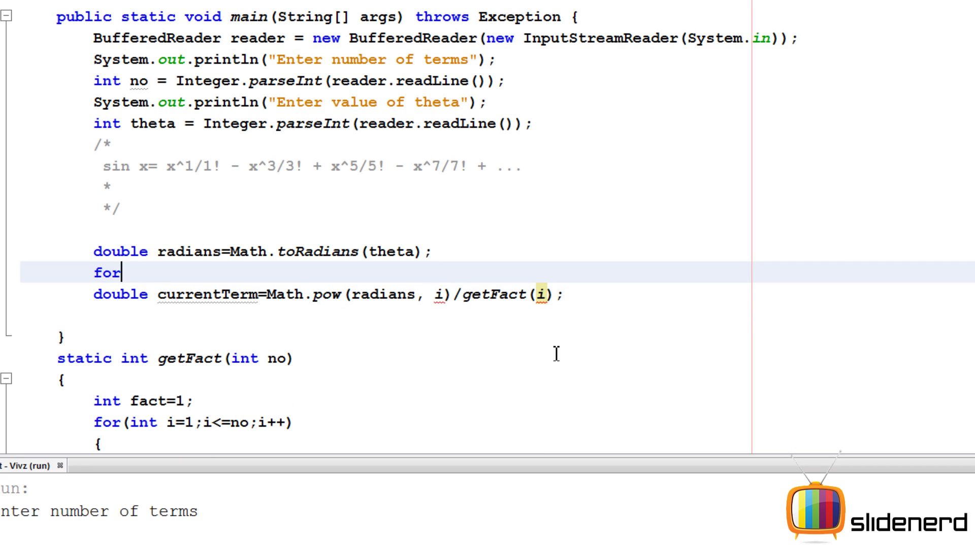
{"action": "type", "text": "(inyt"}
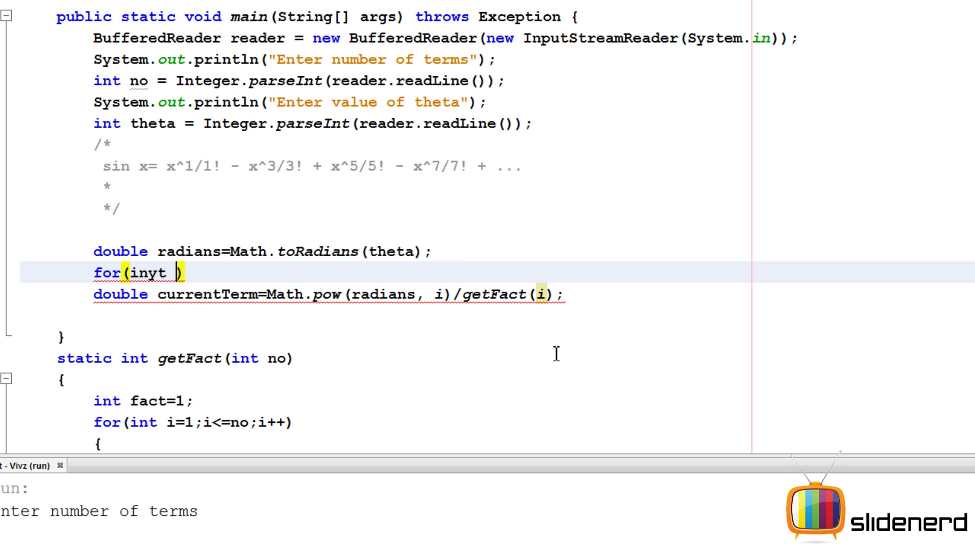
{"action": "key", "text": "BackSpace"}
{"action": "key", "text": "BackSpace"}
{"action": "key", "text": "BackSpace"}
{"action": "type", "text": "t i="}
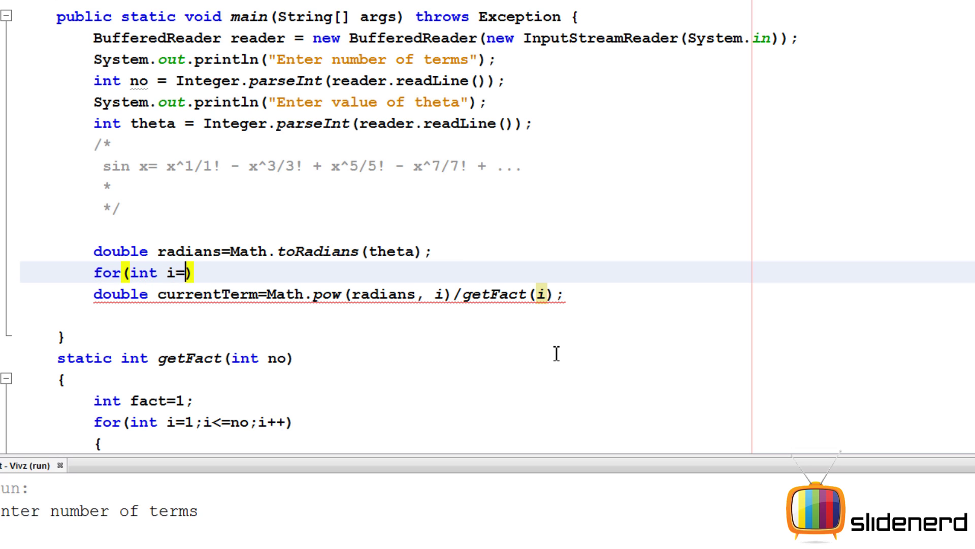
{"action": "type", "text": "1;i<"}
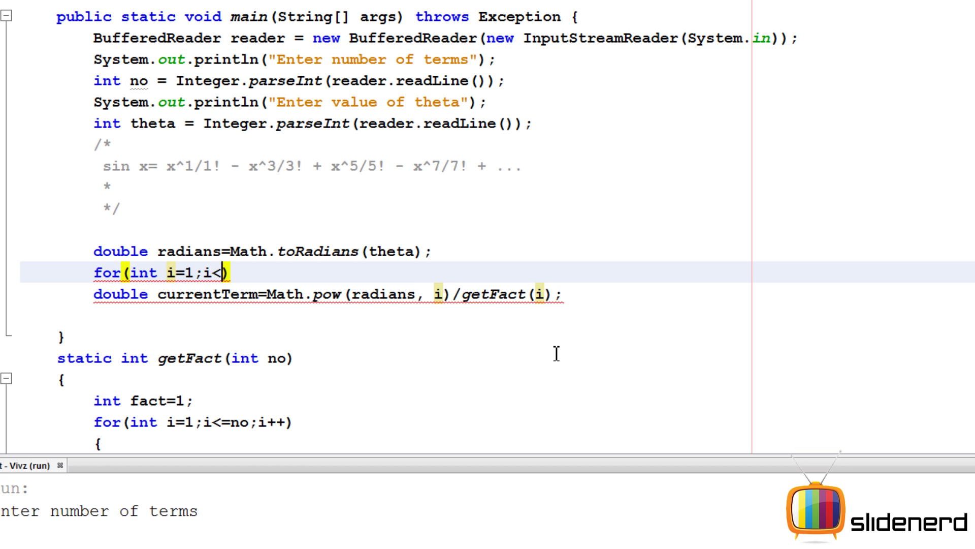
{"action": "type", "text": "=no;i"}
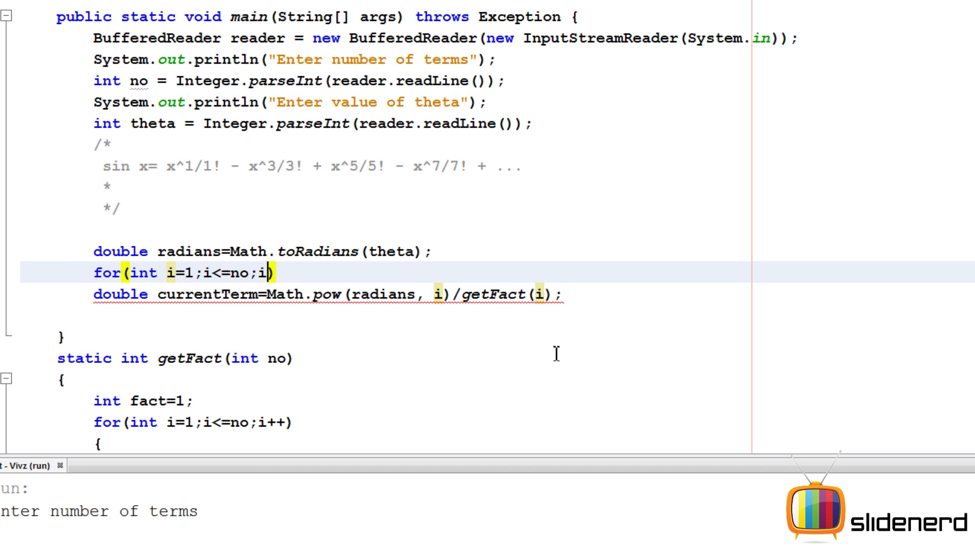
{"action": "type", "text": "++"}
Step: Wrap the currentTerm statement in the loop's braces and indent it
{"action": "key", "text": "End"}
{"action": "key", "text": "Return"}
{"action": "type", "text": "{"}
{"action": "key", "text": "Down"}
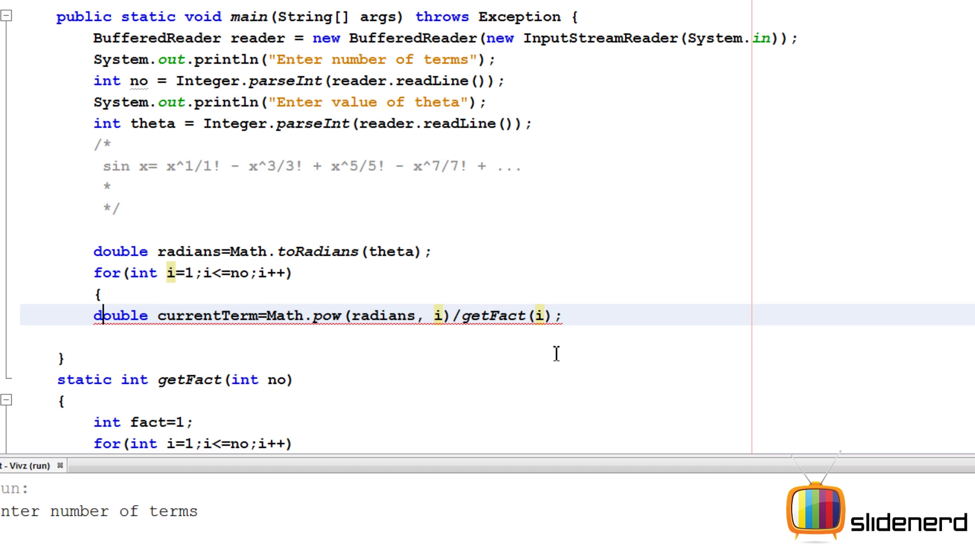
{"action": "key", "text": "End"}
{"action": "key", "text": "Return"}
{"action": "type", "text": "}"}
{"action": "key", "text": "Up"}
{"action": "key", "text": "Home"}
{"action": "key", "text": "Tab"}
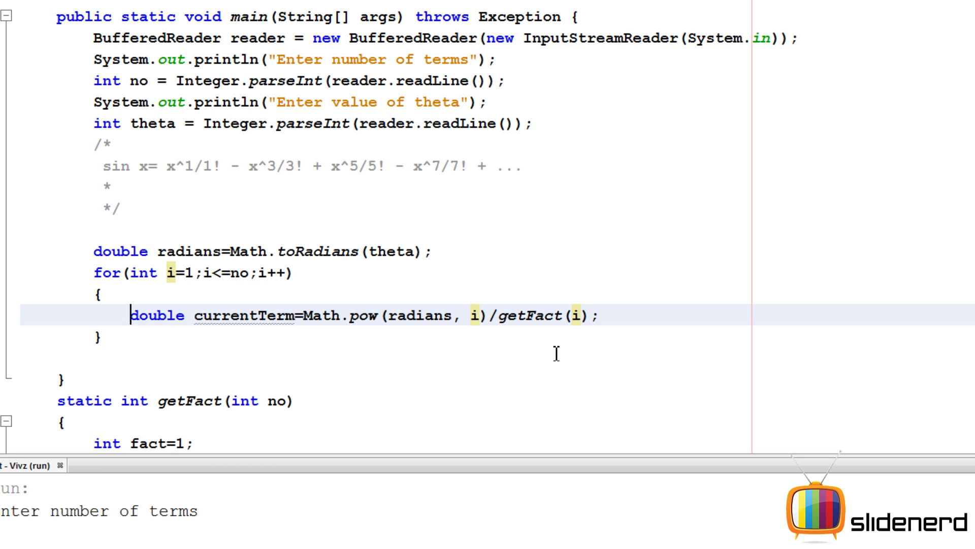
Step: Add the declaration int power=1; below the radians line
{"action": "double_click", "coordinate": [475, 315]}
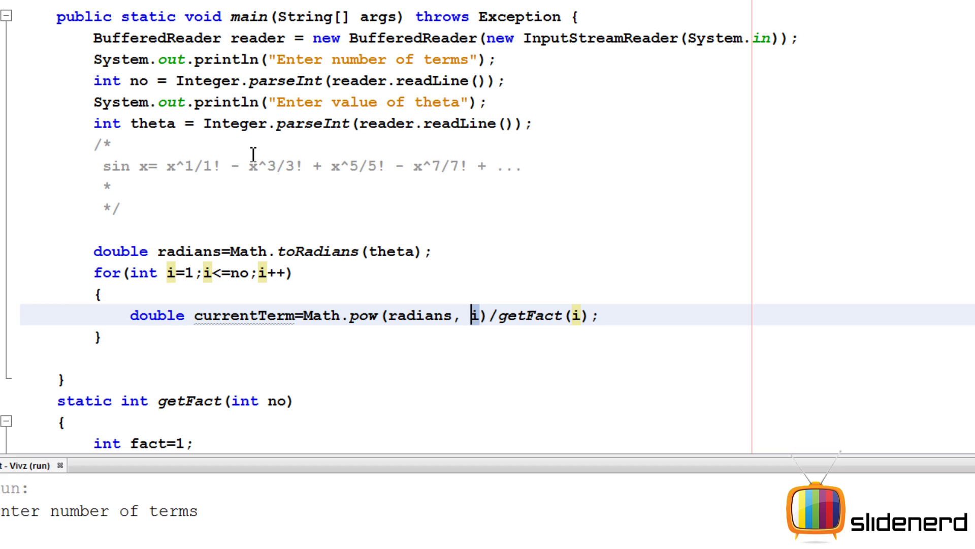
{"action": "left_click", "coordinate": [187, 165]}
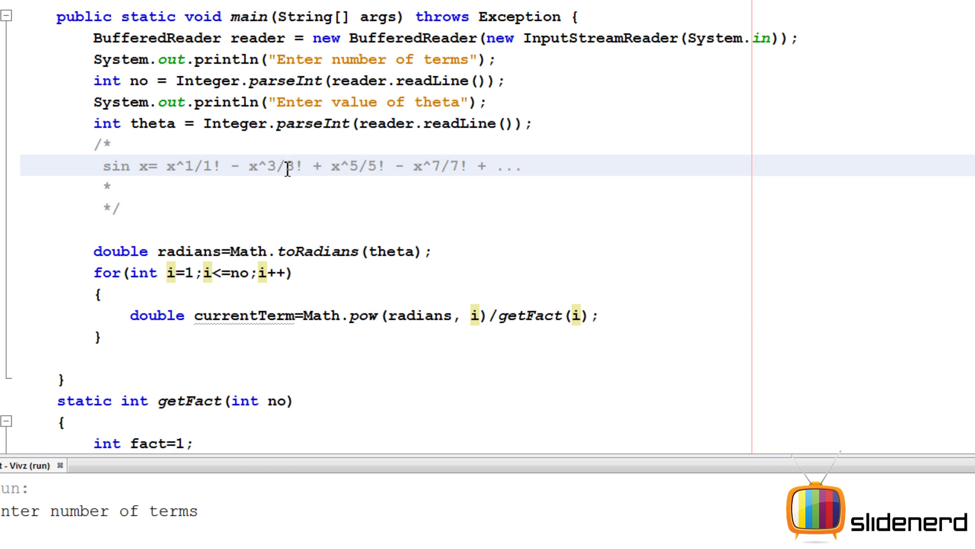
{"action": "left_click_drag", "start_coordinate": [367, 165], "coordinate": [342, 165]}
{"action": "left_click", "coordinate": [424, 188]}
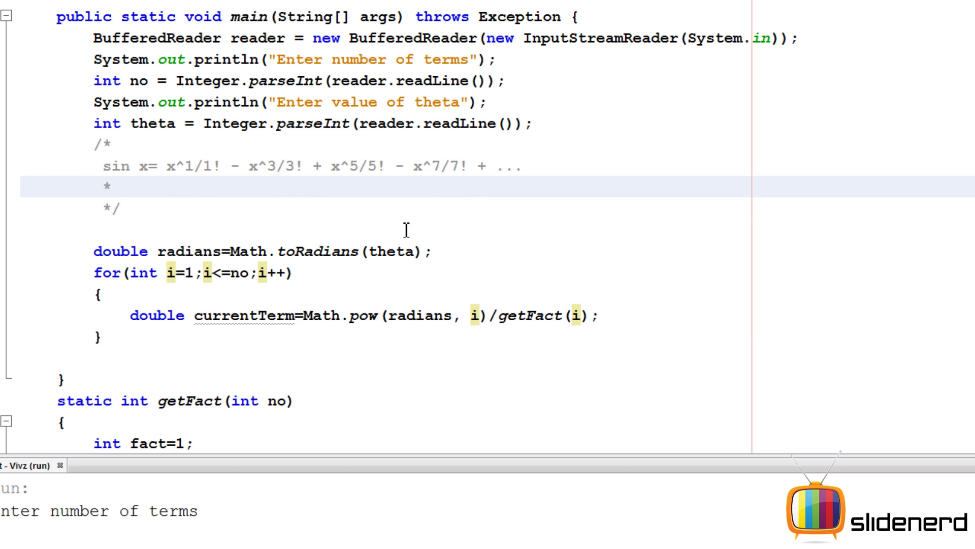
{"action": "left_click", "coordinate": [437, 254]}
{"action": "key", "text": "Return"}
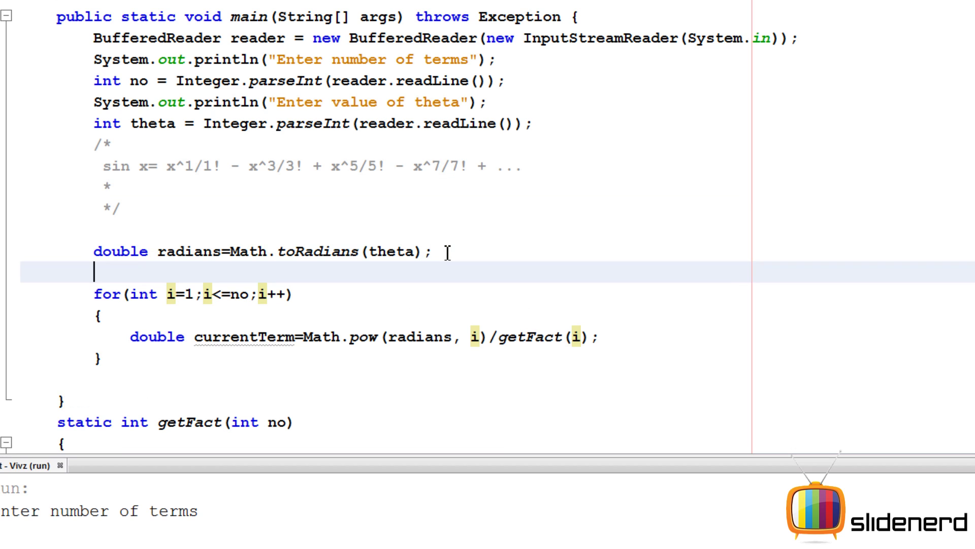
{"action": "type", "text": "inn"}
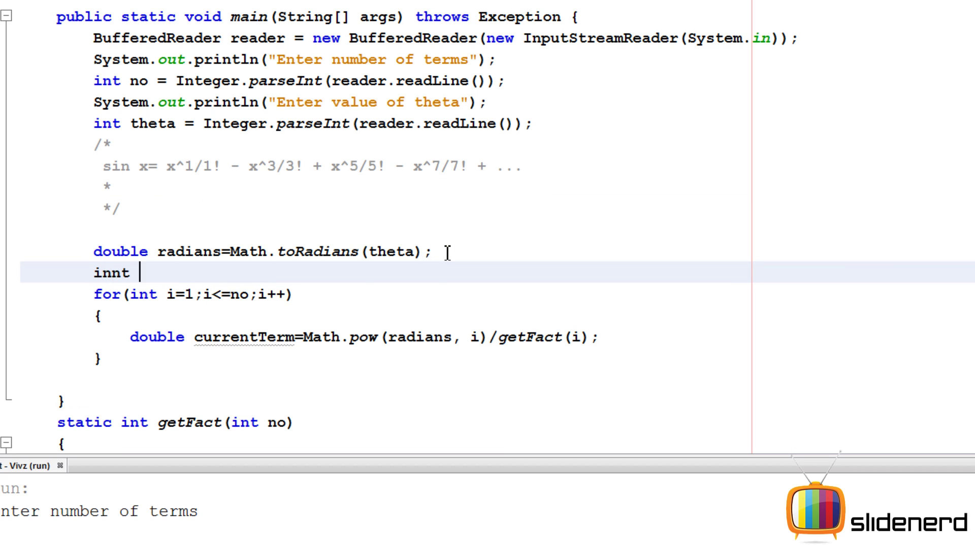
{"action": "key", "text": "BackSpace"}
{"action": "type", "text": "t"}
{"action": "type", "text": "t "}
{"action": "type", "text": "power"}
Step: Replace i with power in both the Math.pow and getFact calls
{"action": "left_click", "coordinate": [187, 163]}
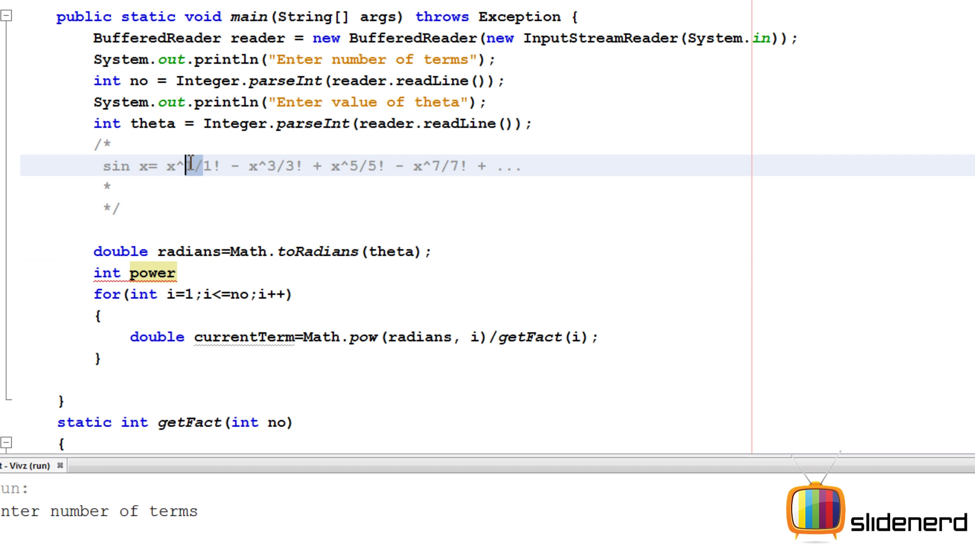
{"action": "left_click", "coordinate": [196, 287]}
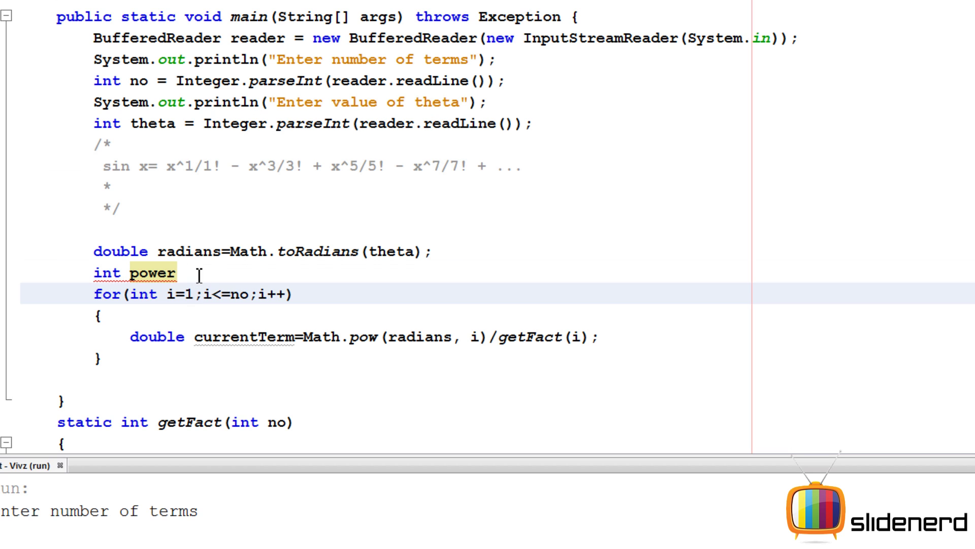
{"action": "left_click", "coordinate": [196, 267]}
{"action": "type", "text": "="}
{"action": "key", "text": "Down"}
{"action": "key", "text": "Down"}
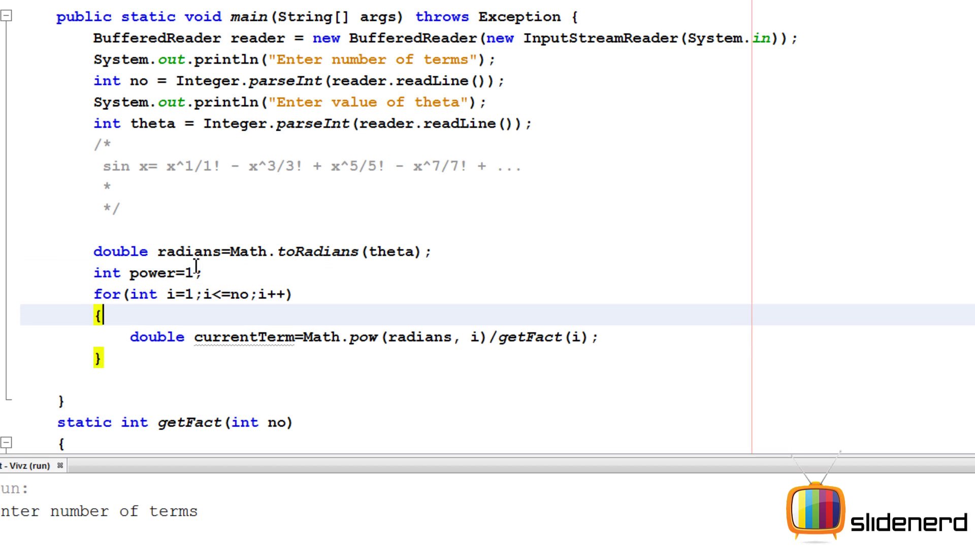
{"action": "key", "text": "Down"}
{"action": "key", "text": "Right"}
{"action": "key", "text": "Right"}
{"action": "key", "text": "Right"}
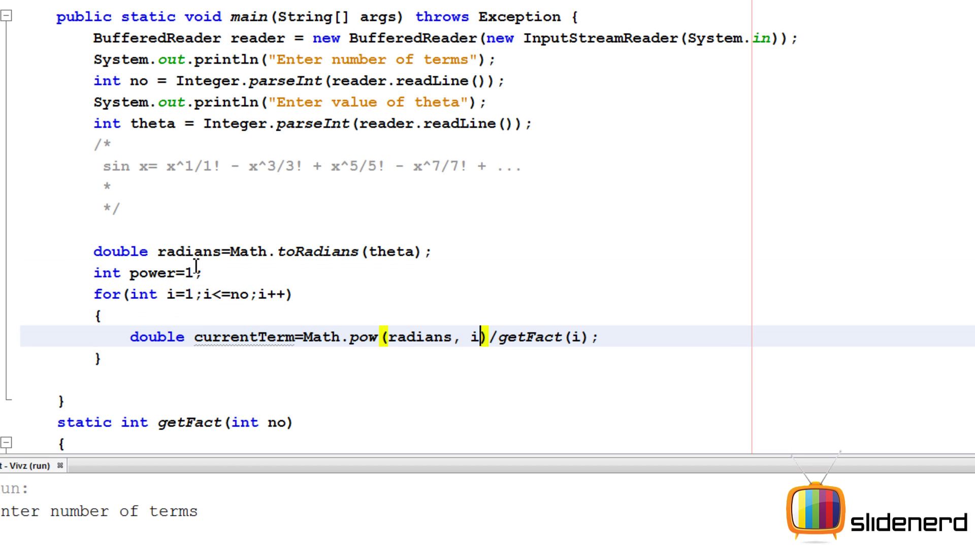
{"action": "key", "text": "BackSpace"}
{"action": "type", "text": "power"}
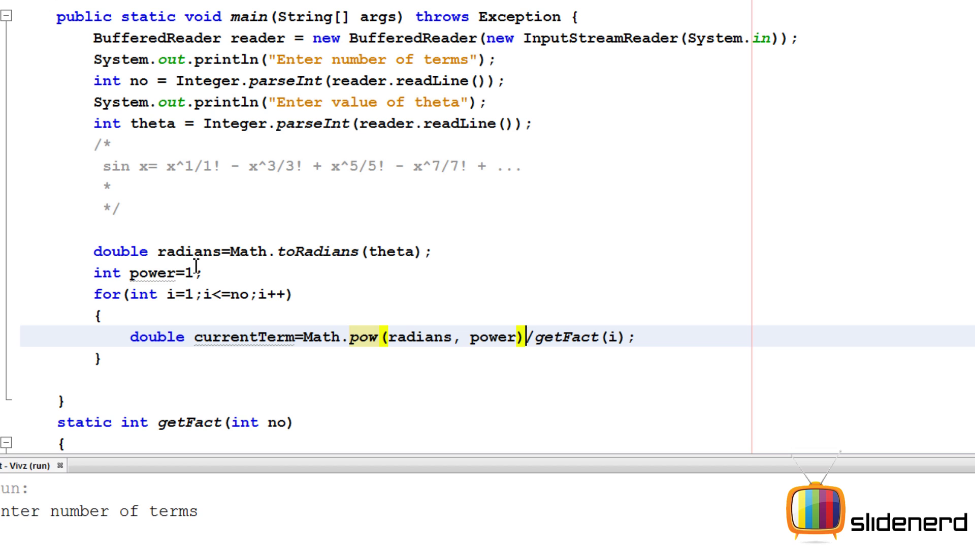
{"action": "key", "text": "Right"}
{"action": "key", "text": "Right"}
{"action": "key", "text": "Right"}
{"action": "key", "text": "Right"}
{"action": "key", "text": "Right"}
{"action": "key", "text": "Delete"}
{"action": "type", "text": "pow"}
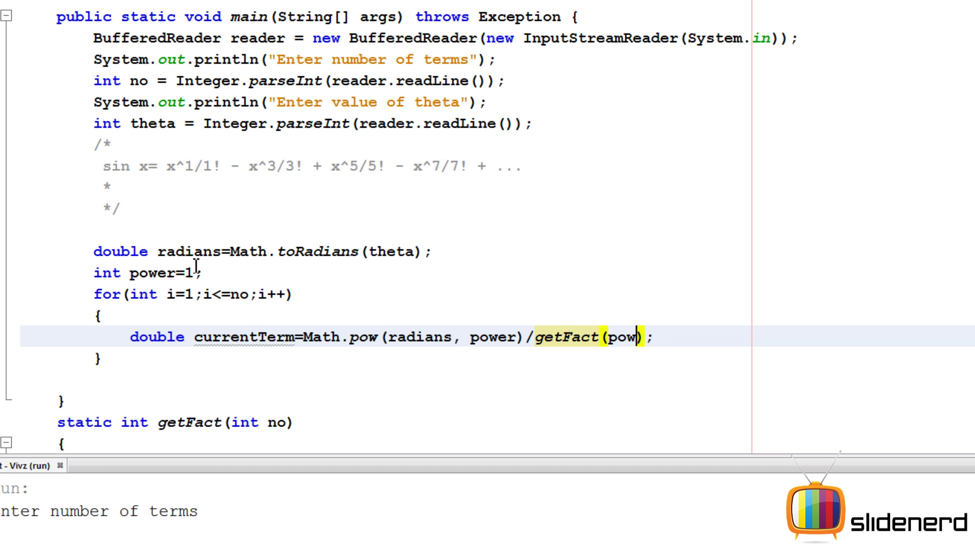
{"action": "type", "text": "er"}
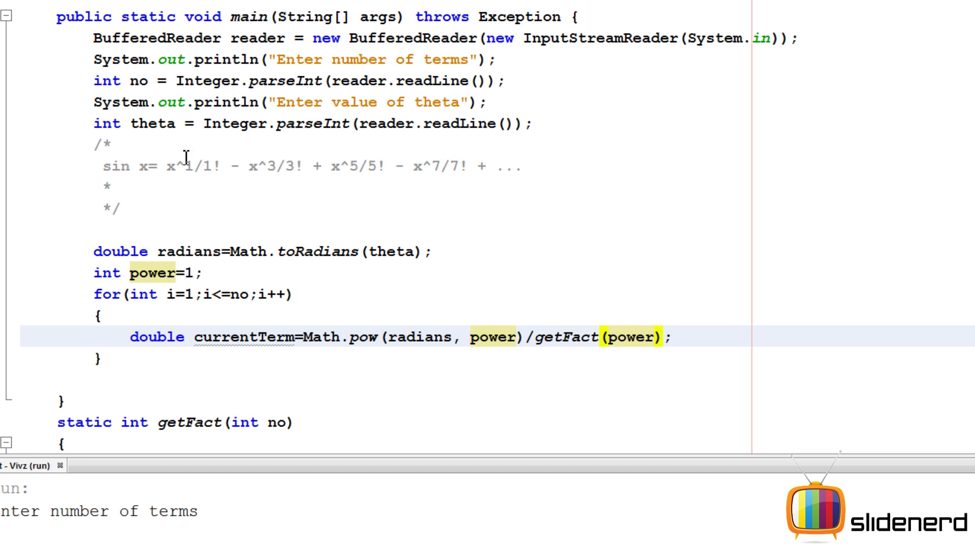
Step: Add power=power+2; on a new line after the currentTerm statement
{"action": "double_click", "coordinate": [191, 165]}
{"action": "left_click", "coordinate": [228, 177]}
{"action": "double_click", "coordinate": [272, 165]}
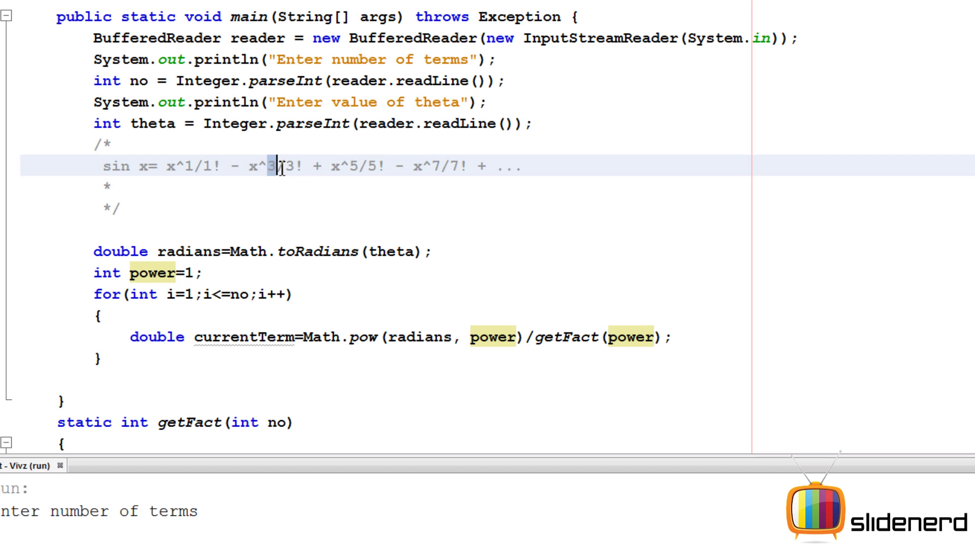
{"action": "left_click", "coordinate": [280, 168]}
{"action": "left_click", "coordinate": [349, 166]}
{"action": "left_click", "coordinate": [696, 335]}
{"action": "key", "text": "Return"}
{"action": "type", "text": "poweer"}
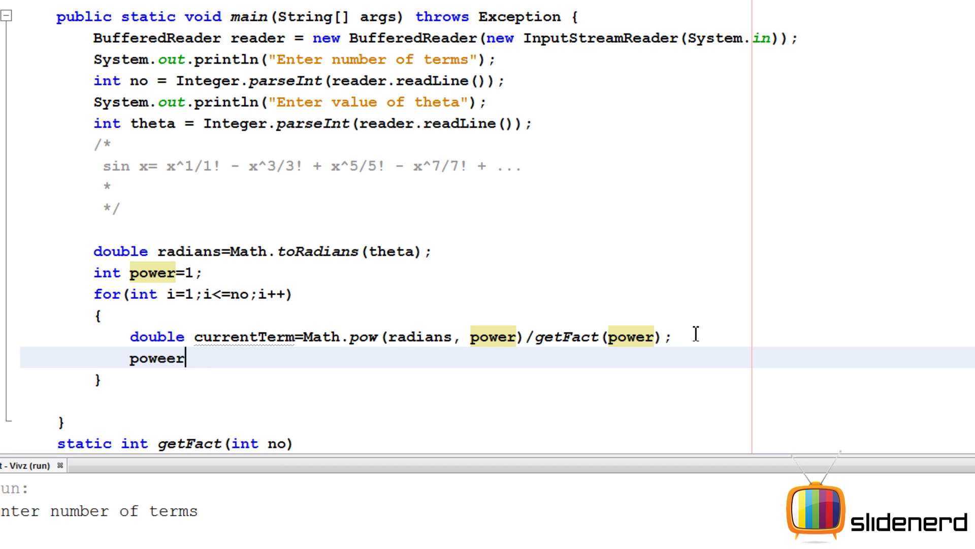
{"action": "key", "text": "BackSpace"}
{"action": "key", "text": "BackSpace"}
{"action": "type", "text": "r=pow"}
{"action": "type", "text": "er+2;"}
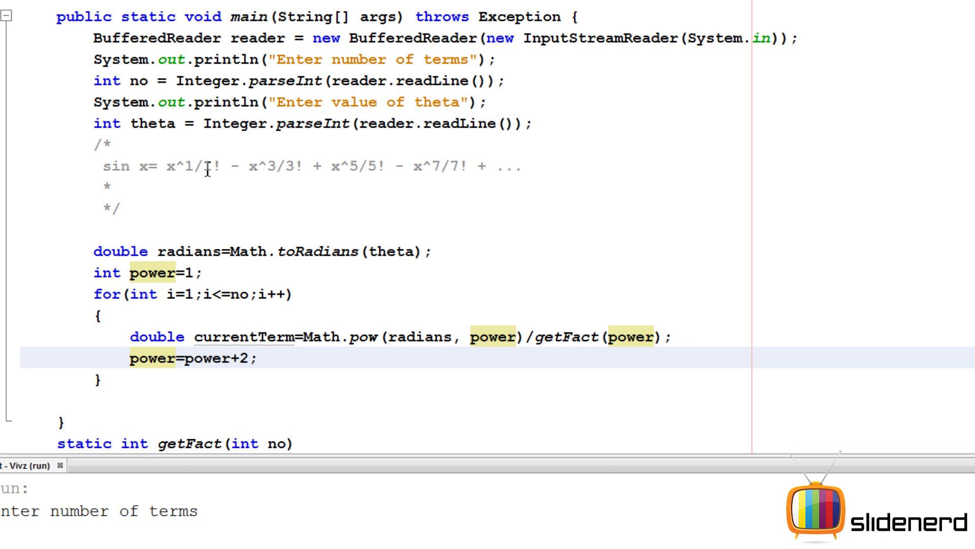
Step: Highlight the alternating x^1, x^3, x^5 and x^7 terms in the series comment
{"action": "left_click_drag", "start_coordinate": [221, 165], "coordinate": [185, 165]}
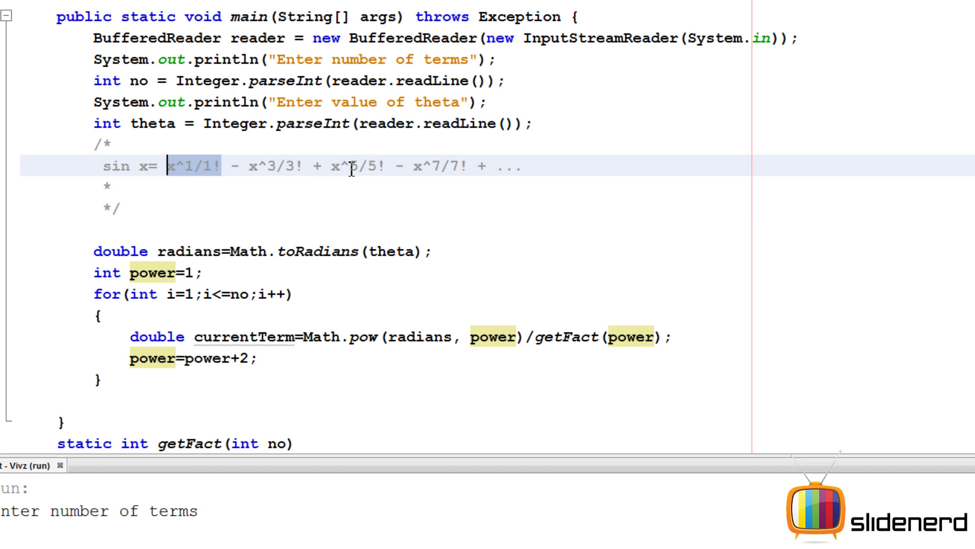
{"action": "left_click_drag", "start_coordinate": [331, 165], "coordinate": [388, 166]}
{"action": "left_click", "coordinate": [380, 201]}
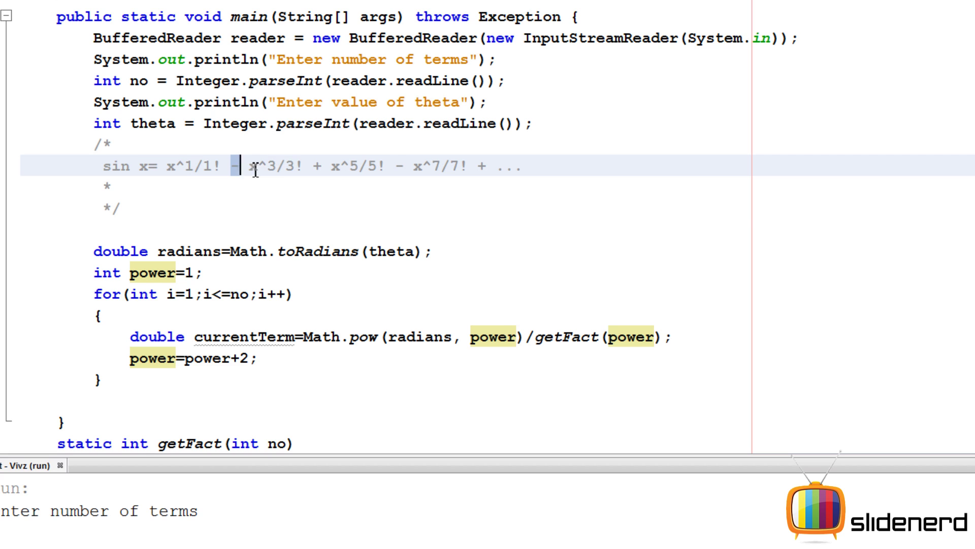
{"action": "left_click_drag", "start_coordinate": [231, 165], "coordinate": [299, 169]}
{"action": "left_click", "coordinate": [410, 168]}
{"action": "left_click_drag", "start_coordinate": [397, 166], "coordinate": [462, 166]}
{"action": "left_click", "coordinate": [492, 243]}
Step: Start an if (i%2==0) statement at the top of the loop body
{"action": "left_click", "coordinate": [344, 315]}
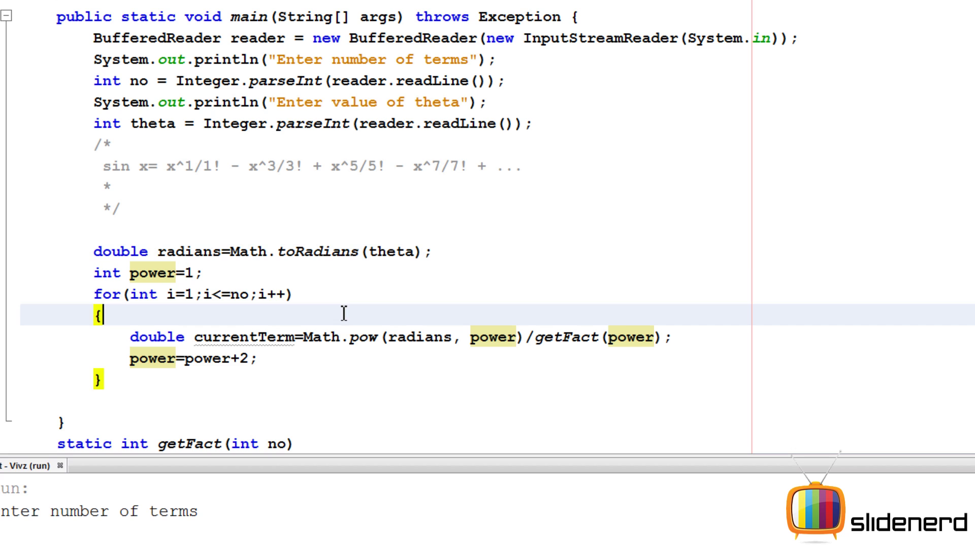
{"action": "key", "text": "Return"}
{"action": "type", "text": "if"}
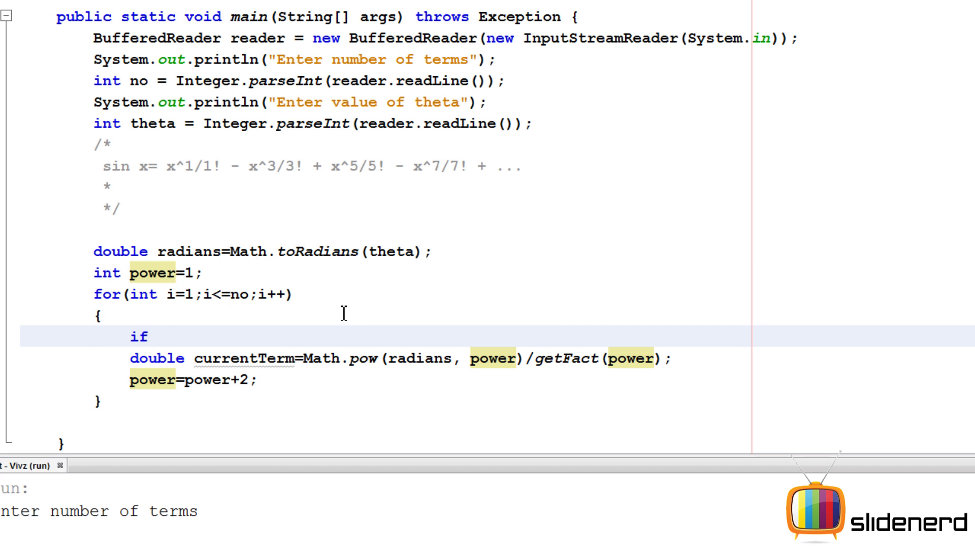
{"action": "type", "text": "("}
{"action": "left_click_drag", "start_coordinate": [167, 294], "coordinate": [196, 294]}
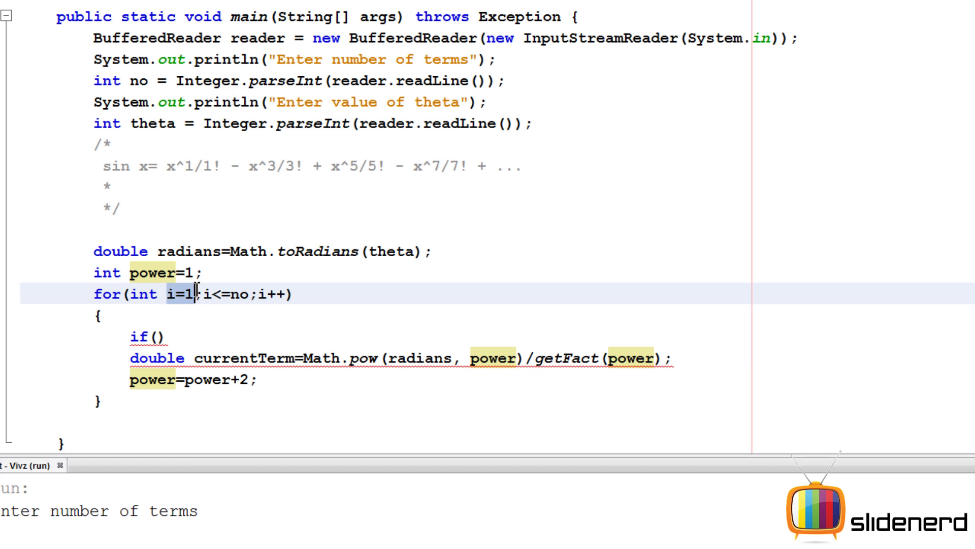
{"action": "left_click", "coordinate": [158, 336]}
{"action": "type", "text": "i"}
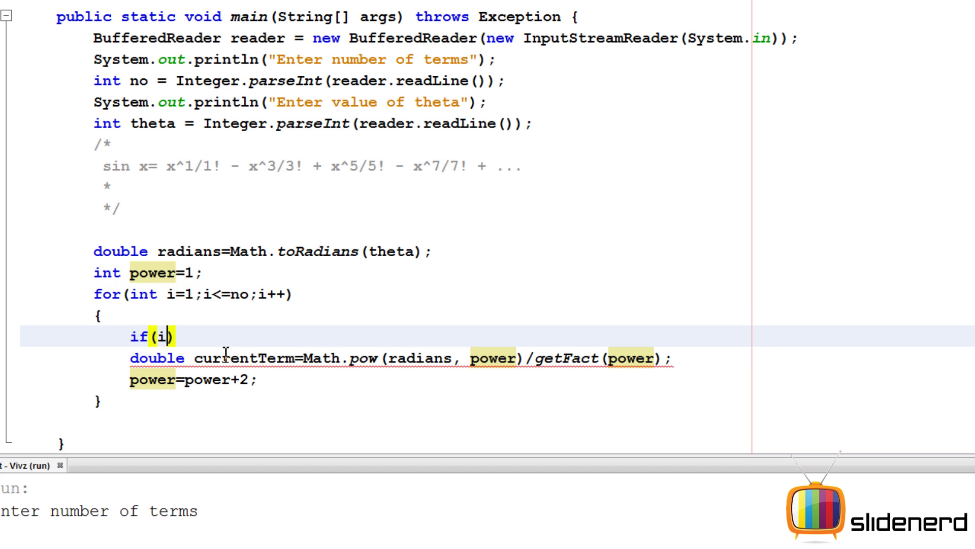
{"action": "type", "text": "%"}
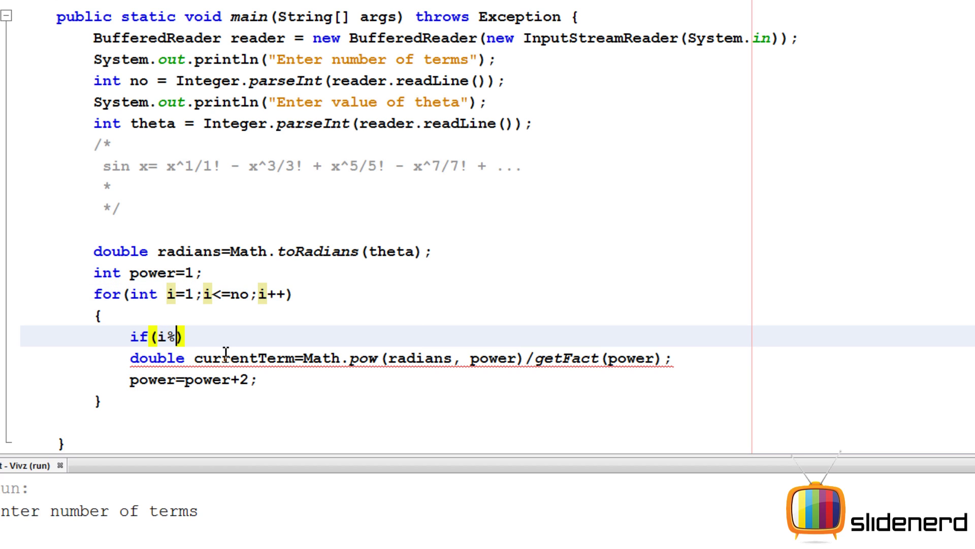
{"action": "type", "text": "2"}
{"action": "type", "text": "==0"}
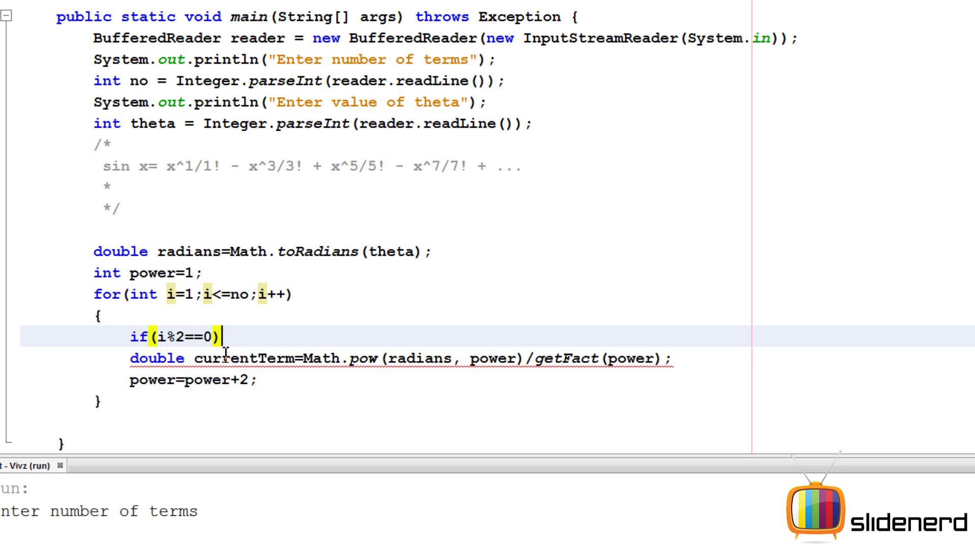
Step: Enclose currentTerm in the if block's braces and indent it
{"action": "key", "text": "Return"}
{"action": "type", "text": "{"}
{"action": "key", "text": "Down"}
{"action": "key", "text": "Return"}
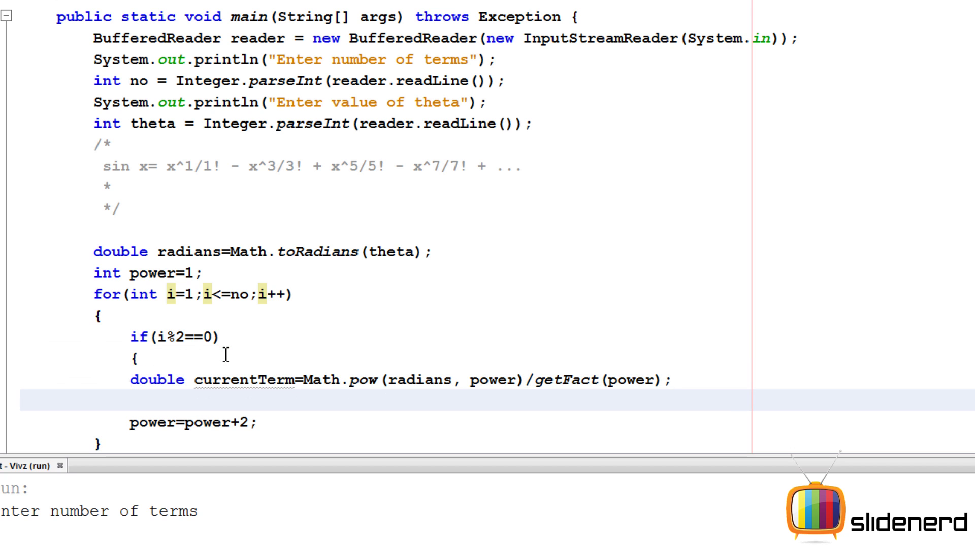
{"action": "type", "text": "}"}
{"action": "key", "text": "Up"}
{"action": "key", "text": "Left"}
{"action": "key", "text": "Tab"}
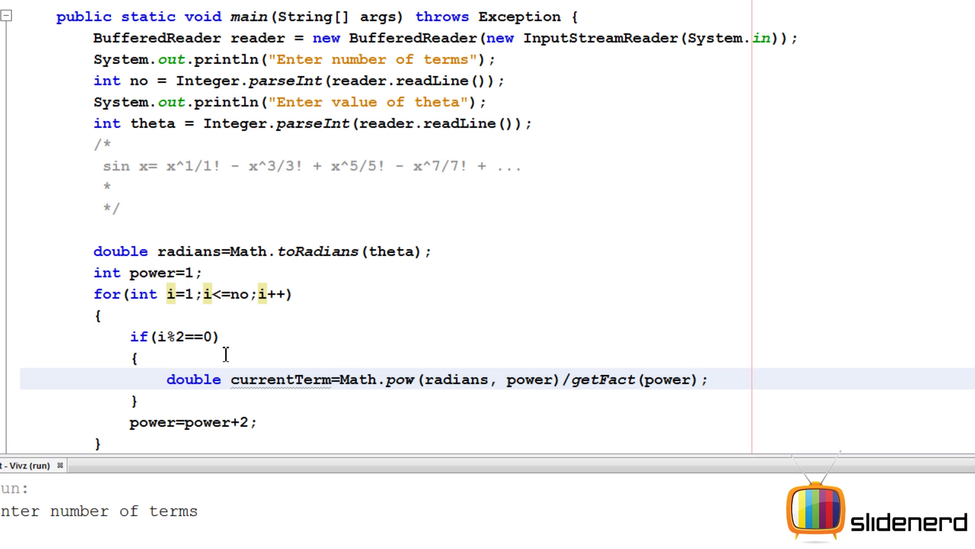
{"action": "type", "text": "-"}
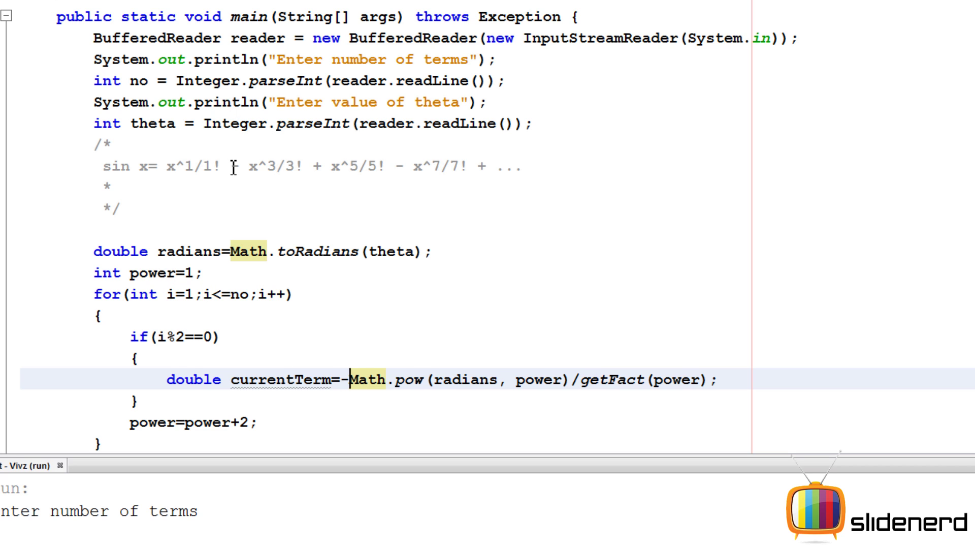
Step: Review the subtracted series terms in the comment, then return to the if line
{"action": "left_click_drag", "start_coordinate": [233, 167], "coordinate": [298, 166]}
{"action": "left_click", "coordinate": [203, 252]}
{"action": "left_click", "coordinate": [168, 166]}
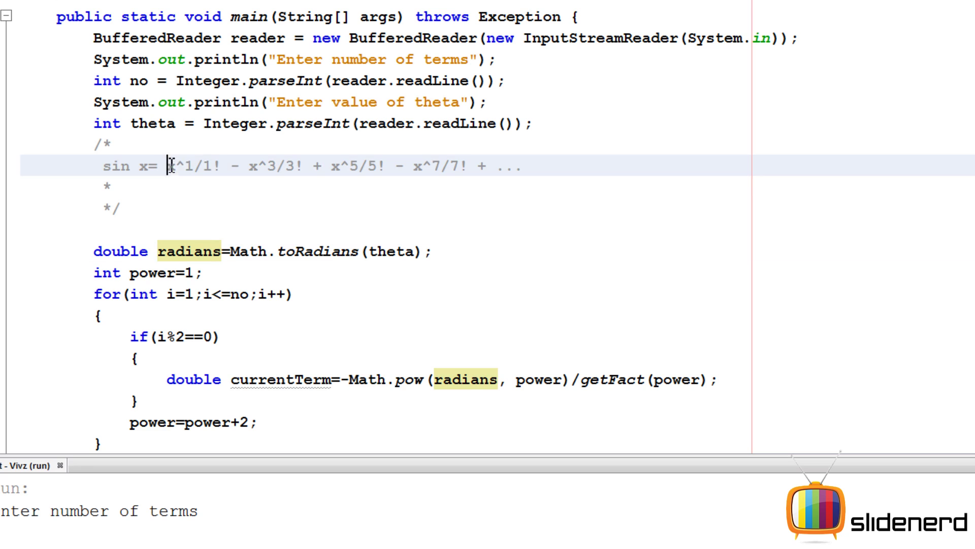
{"action": "left_click_drag", "start_coordinate": [167, 166], "coordinate": [468, 166]}
{"action": "left_click", "coordinate": [240, 190]}
{"action": "left_click", "coordinate": [315, 201]}
{"action": "left_click", "coordinate": [402, 183]}
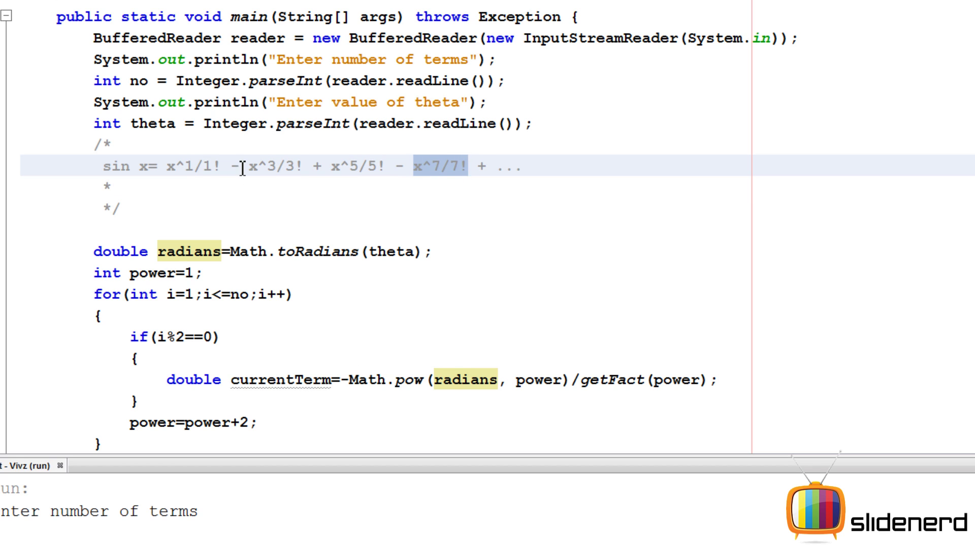
{"action": "left_click_drag", "start_coordinate": [232, 167], "coordinate": [305, 166]}
{"action": "left_click_drag", "start_coordinate": [407, 166], "coordinate": [473, 168]}
{"action": "left_click", "coordinate": [446, 225]}
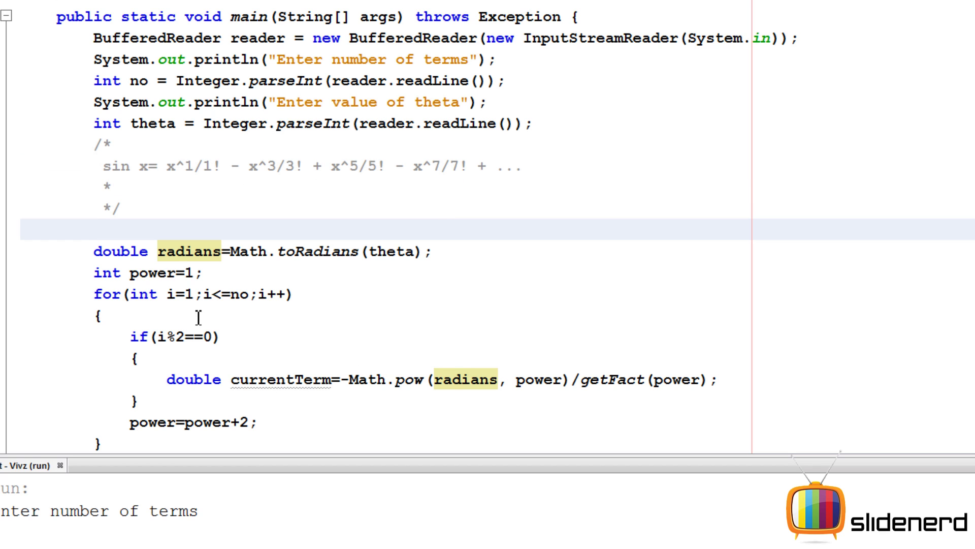
{"action": "left_click", "coordinate": [192, 337]}
Step: Add an empty else block with braces below the if block
{"action": "left_click", "coordinate": [366, 392]}
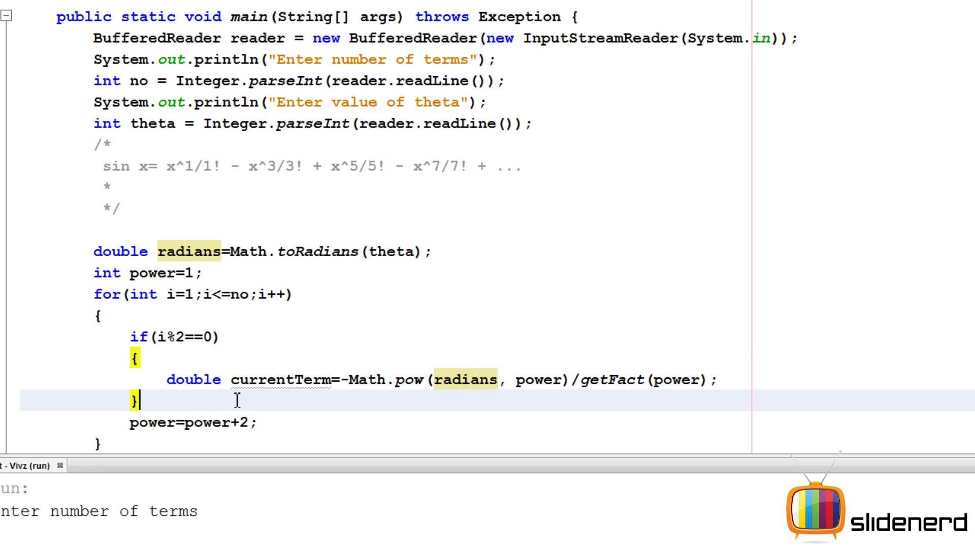
{"action": "key", "text": "Return"}
{"action": "type", "text": "else"}
{"action": "key", "text": "Return"}
{"action": "type", "text": "{"}
{"action": "key", "text": "Return"}
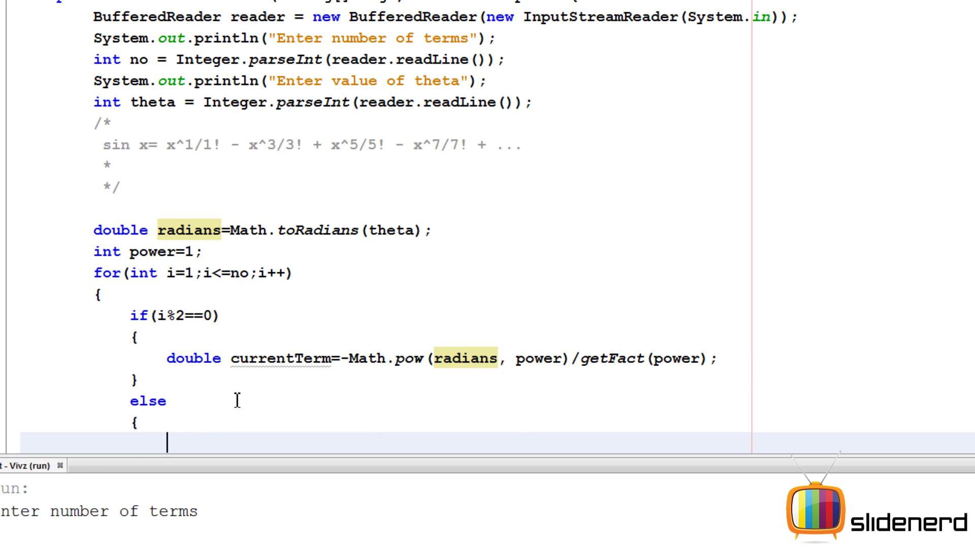
{"action": "scroll", "coordinate": [236, 400], "scroll_direction": "down", "scroll_amount": 1}
Step: Copy the currentTerm line into the else block and remove its minus sign
{"action": "left_click", "coordinate": [170, 233]}
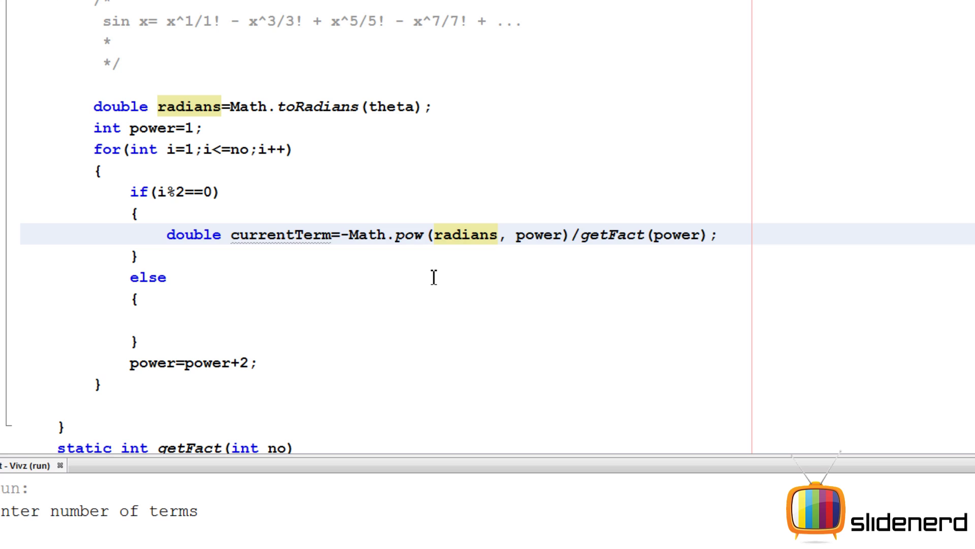
{"action": "key", "text": "shift+End"}
{"action": "key", "text": "ctrl+c"}
{"action": "left_click", "coordinate": [434, 277]}
{"action": "key", "text": "Down"}
{"action": "key", "text": "Down"}
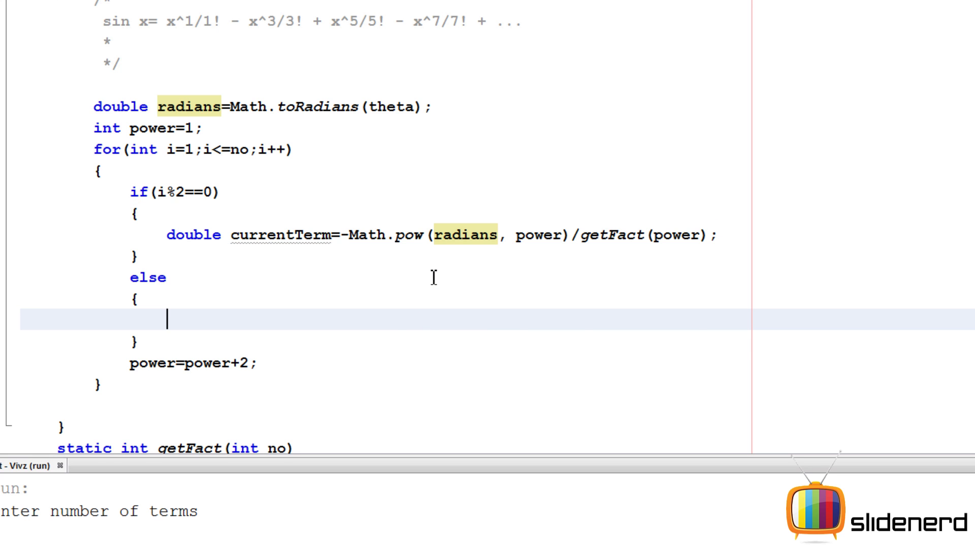
{"action": "key", "text": "ctrl+v"}
{"action": "key", "text": "Left"}
{"action": "key", "text": "Left"}
{"action": "key", "text": "Left"}
{"action": "key", "text": "Left"}
{"action": "key", "text": "Left"}
{"action": "key", "text": "Left"}
{"action": "key", "text": "Left"}
{"action": "key", "text": "Left"}
{"action": "key", "text": "Left"}
{"action": "key", "text": "Left"}
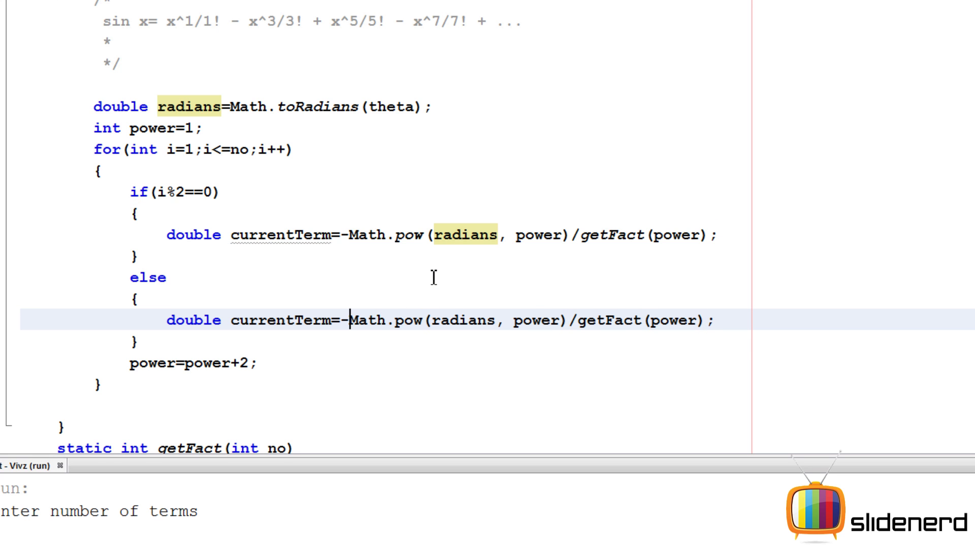
{"action": "key", "text": "Delete"}
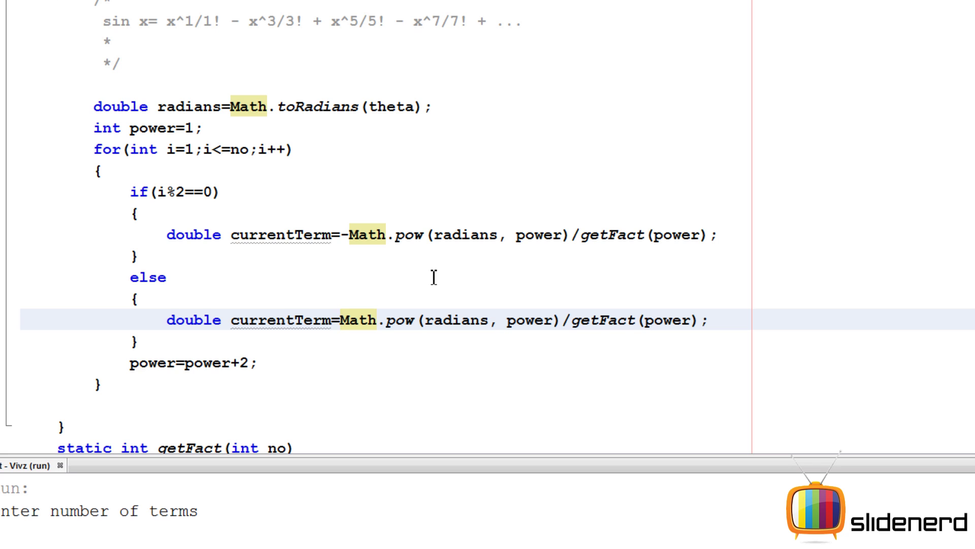
{"action": "left_click_drag", "start_coordinate": [334, 236], "coordinate": [170, 237]}
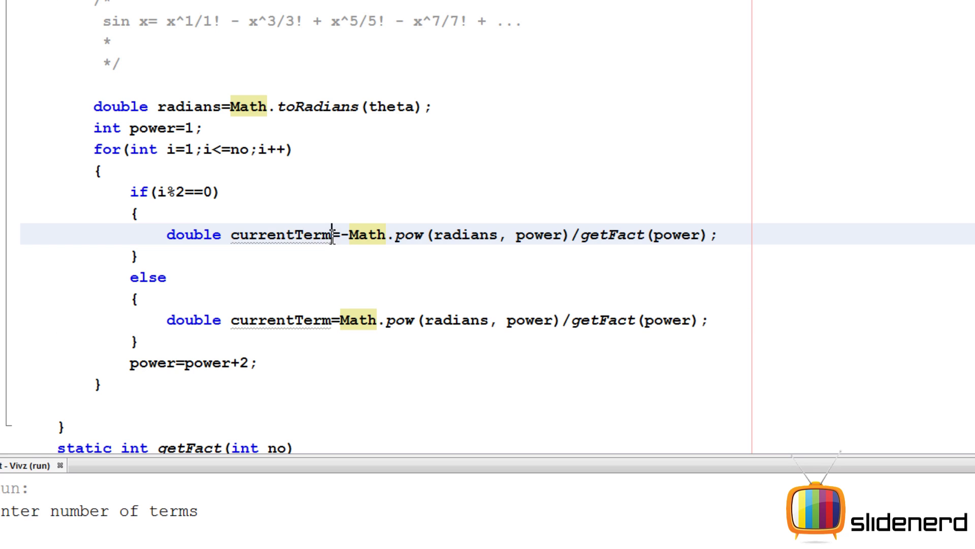
Step: Move the double currentTerm declaration to the top of the loop, initialised to 0.0
{"action": "key", "text": "ctrl+x"}
{"action": "left_click", "coordinate": [148, 170]}
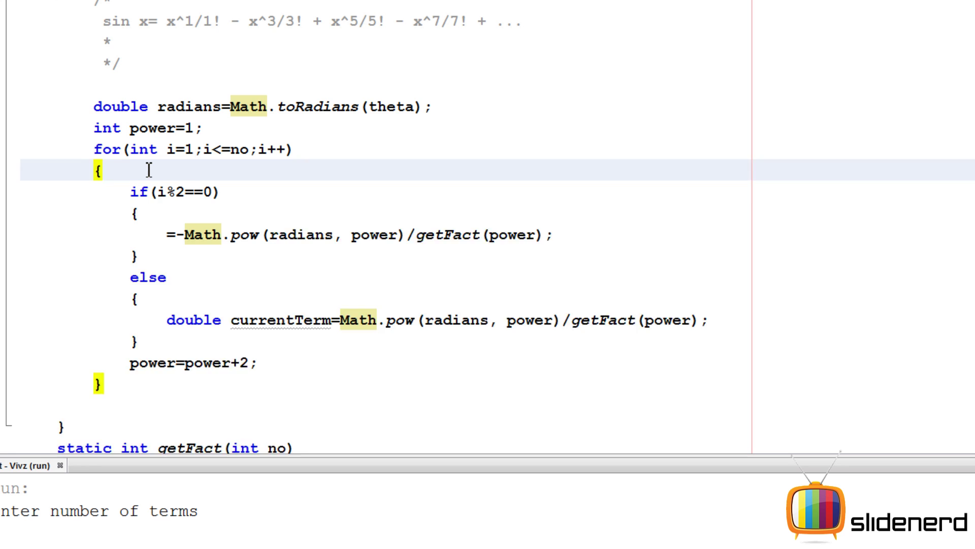
{"action": "key", "text": "Return"}
{"action": "key", "text": "ctrl+v"}
{"action": "type", "text": "=0.0"}
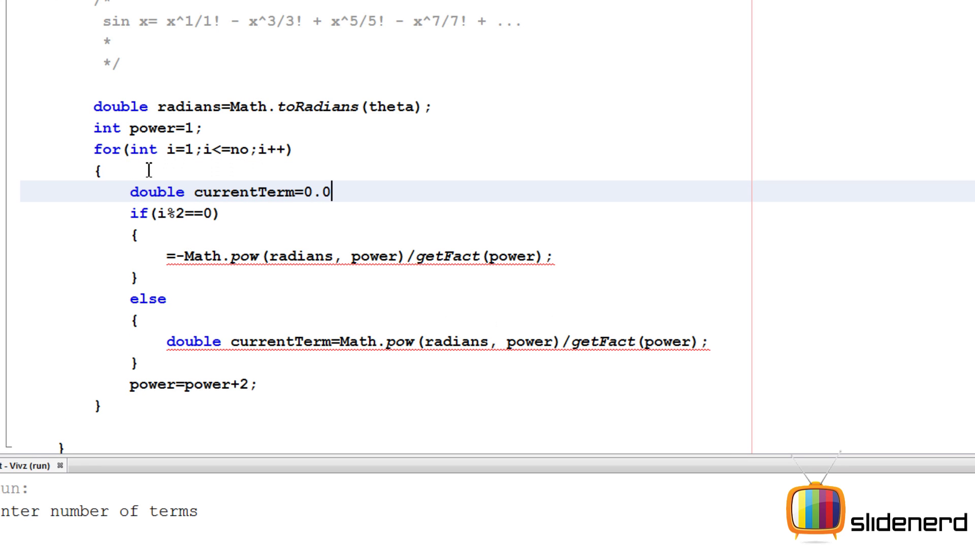
{"action": "type", "text": ";"}
Step: Restore the if-branch assignment and drop 'double' from the else-branch line
{"action": "key", "text": "Down"}
{"action": "key", "text": "Down"}
{"action": "key", "text": "Down"}
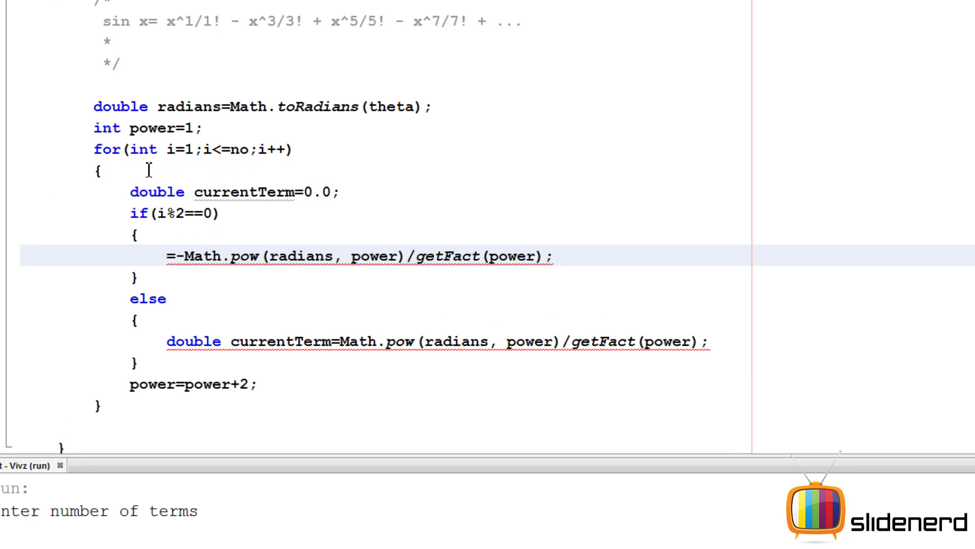
{"action": "type", "text": "c"}
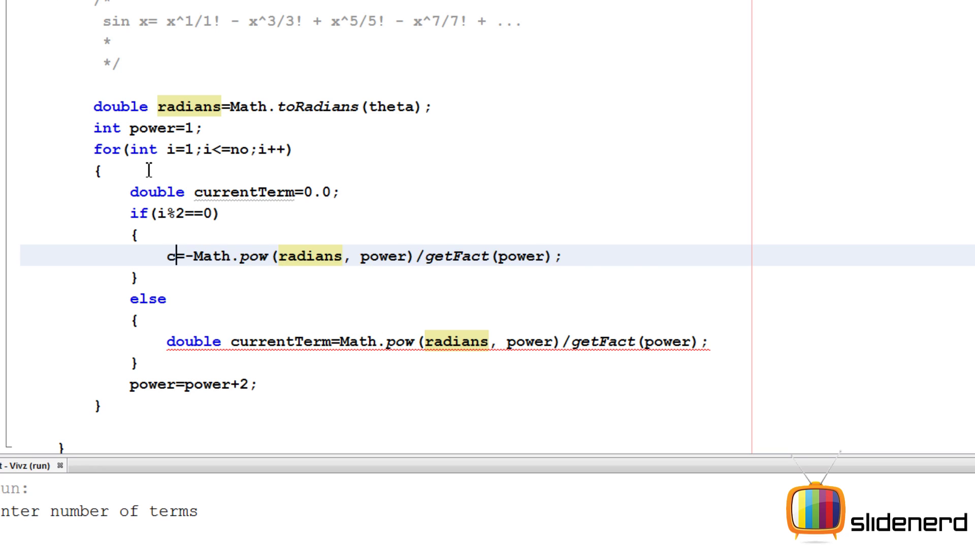
{"action": "type", "text": "urrentTerm"}
{"action": "key", "text": "Down"}
{"action": "key", "text": "Down"}
{"action": "key", "text": "Down"}
{"action": "key", "text": "Down"}
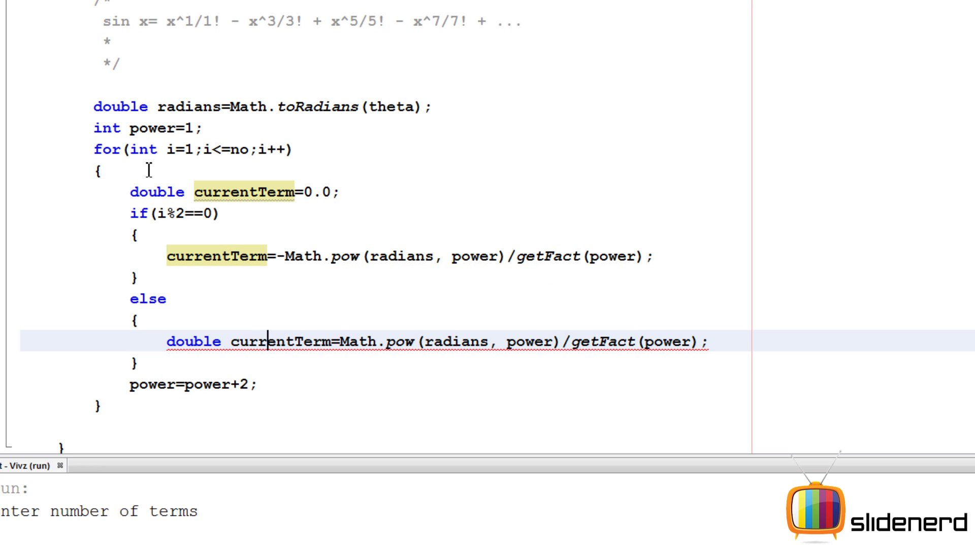
{"action": "key", "text": "BackSpace"}
{"action": "key", "text": "BackSpace"}
{"action": "key", "text": "BackSpace"}
{"action": "key", "text": "BackSpace"}
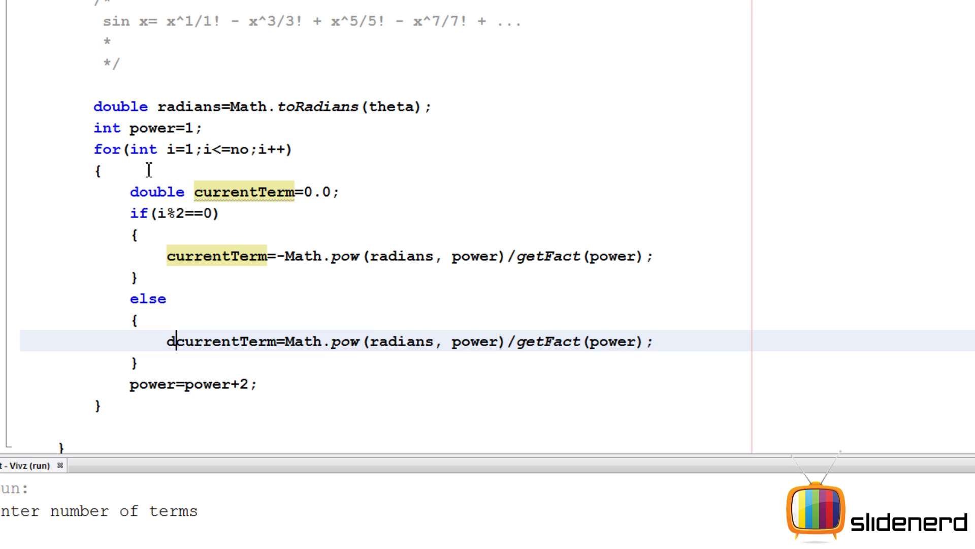
{"action": "key", "text": "BackSpace"}
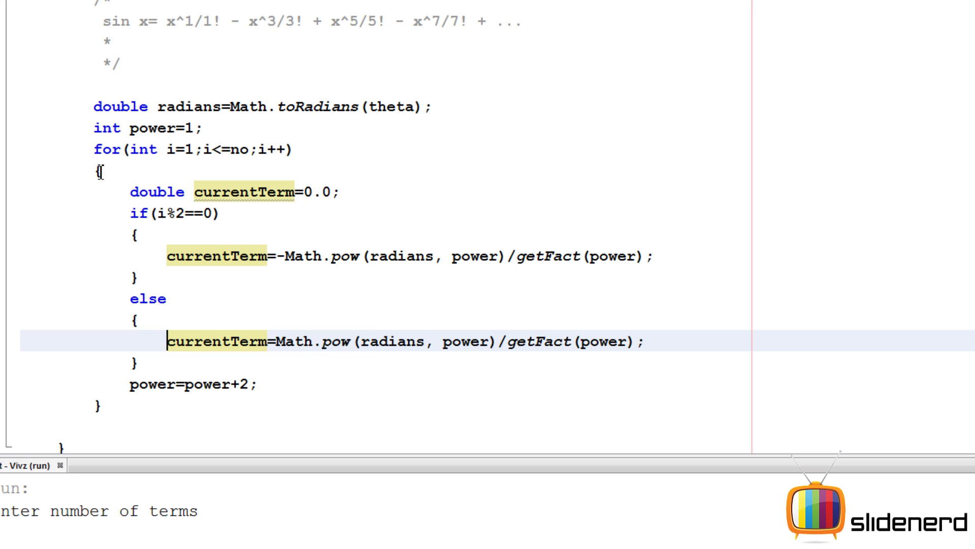
{"action": "left_click", "coordinate": [218, 130]}
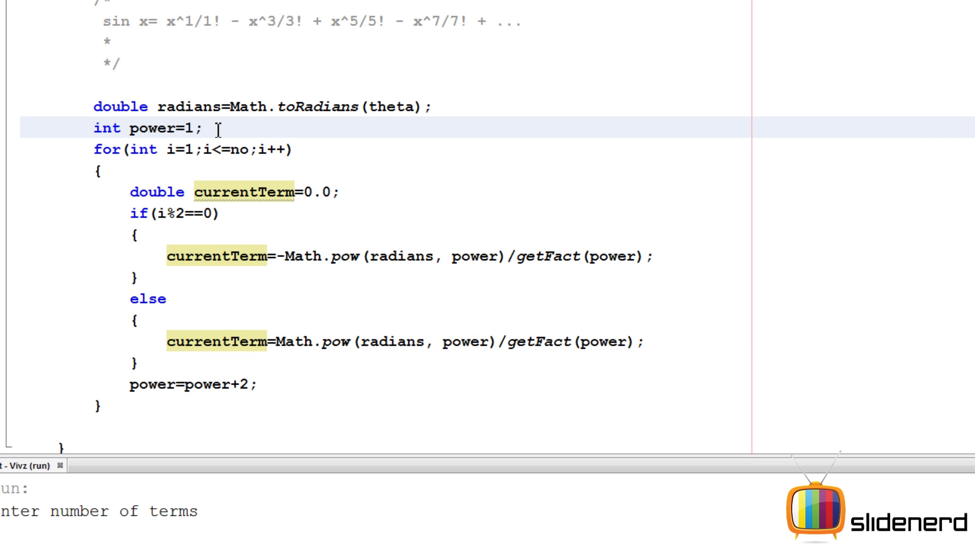
Step: Declare and initialise the sinX variable below int power=1;
{"action": "left_click_drag", "start_coordinate": [168, 82], "coordinate": [425, 82]}
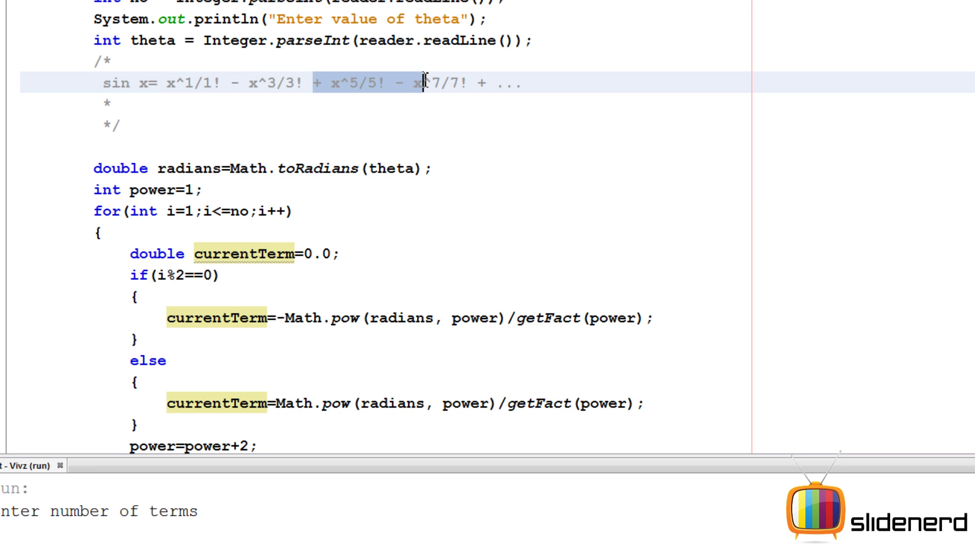
{"action": "left_click", "coordinate": [75, 85]}
{"action": "left_click", "coordinate": [263, 189]}
{"action": "key", "text": "Return"}
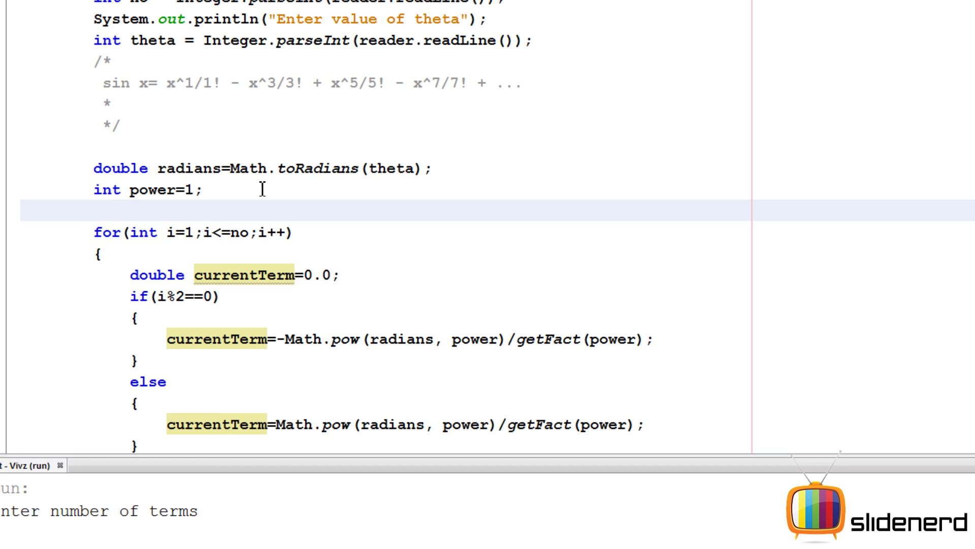
{"action": "type", "text": "double snu"}
{"action": "key", "text": "BackSpace"}
{"action": "key", "text": "BackSpace"}
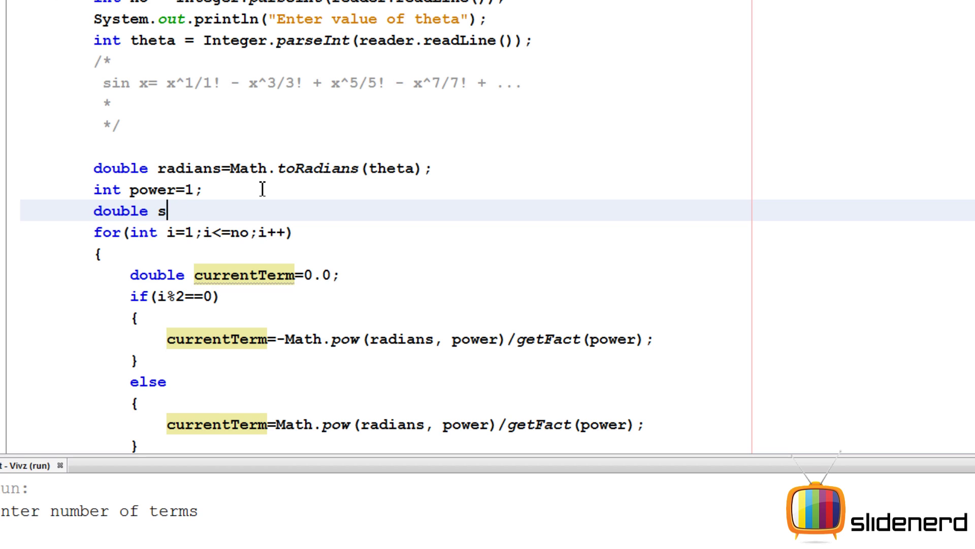
{"action": "type", "text": "inX=0"}
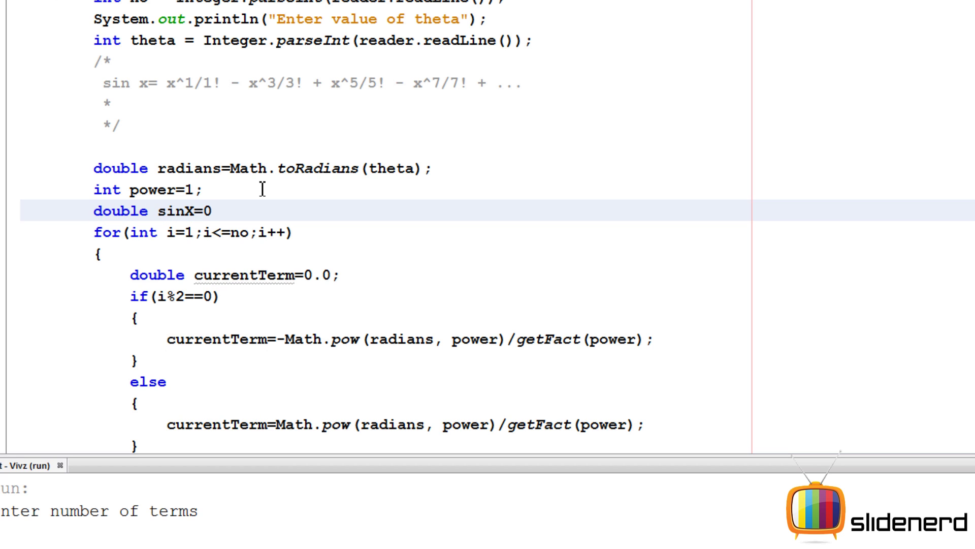
{"action": "type", "text": ".."}
{"action": "key", "text": "BackSpace"}
{"action": "type", "text": "0;"}
{"action": "scroll", "coordinate": [263, 189], "scroll_direction": "down", "scroll_amount": 2}
Step: Add sinX=sinX+currentTerm; after the else block, autocompleting currentTerm
{"action": "left_click", "coordinate": [301, 344]}
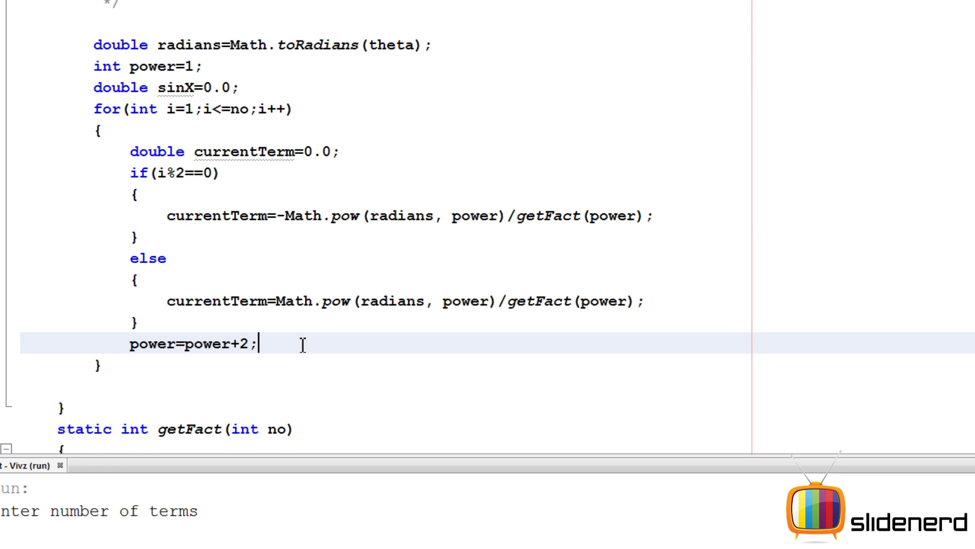
{"action": "left_click", "coordinate": [197, 323]}
{"action": "key", "text": "Return"}
{"action": "scroll", "coordinate": [264, 189], "scroll_direction": "up", "scroll_amount": 3}
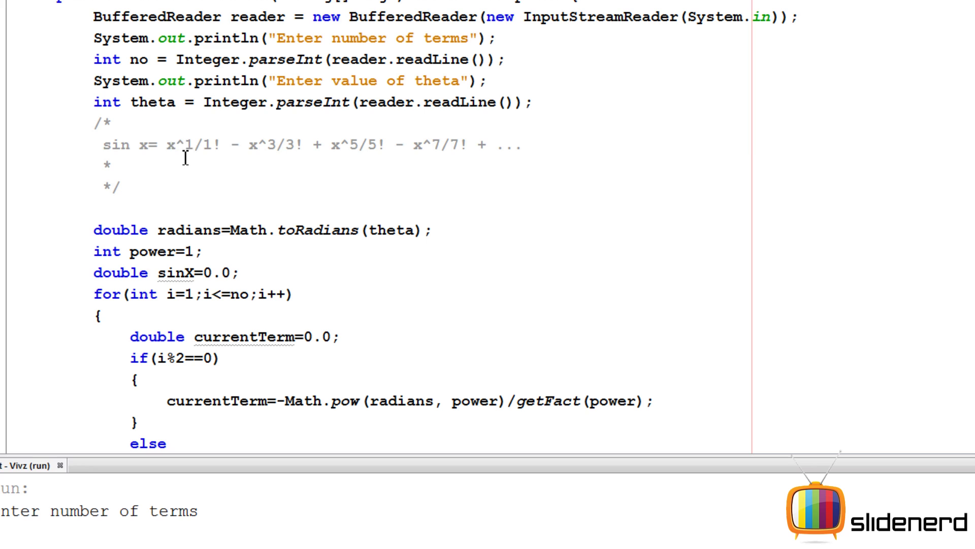
{"action": "left_click_drag", "start_coordinate": [167, 145], "coordinate": [299, 147]}
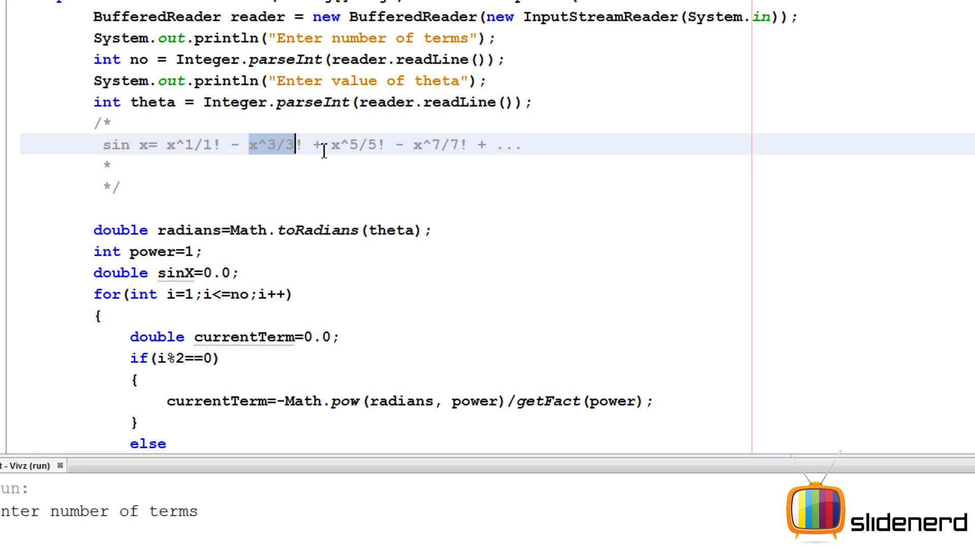
{"action": "left_click", "coordinate": [340, 147]}
{"action": "scroll", "coordinate": [326, 147], "scroll_direction": "down", "scroll_amount": 3}
{"action": "left_click", "coordinate": [180, 344]}
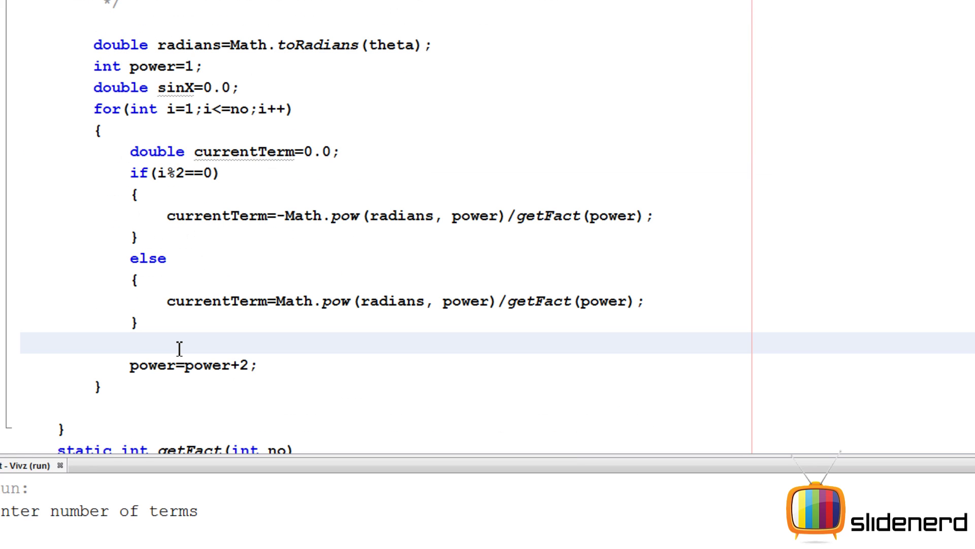
{"action": "type", "text": "sinx"}
{"action": "key", "text": "BackSpace"}
{"action": "type", "text": "X="}
{"action": "type", "text": "sinX+"}
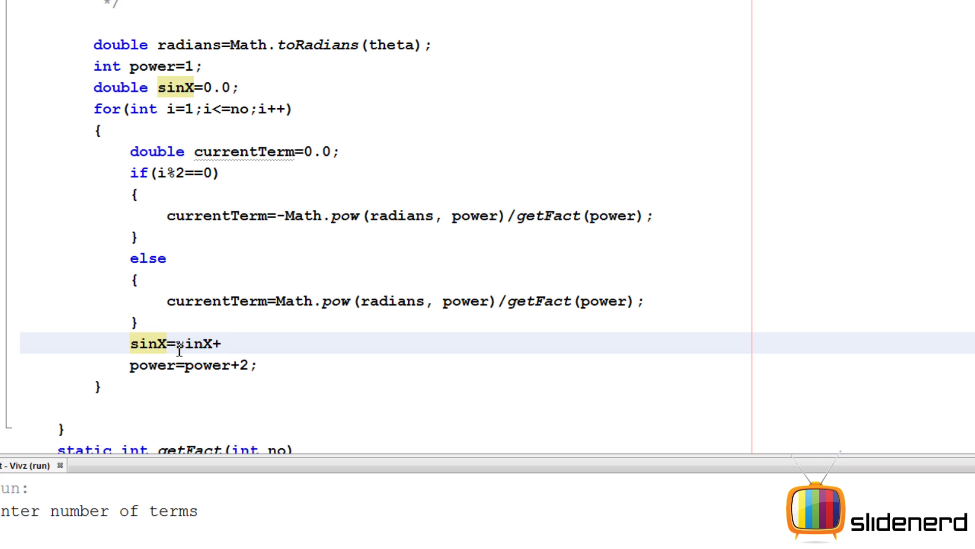
{"action": "type", "text": "cu"}
{"action": "key", "text": "Return"}
{"action": "type", "text": ";"}
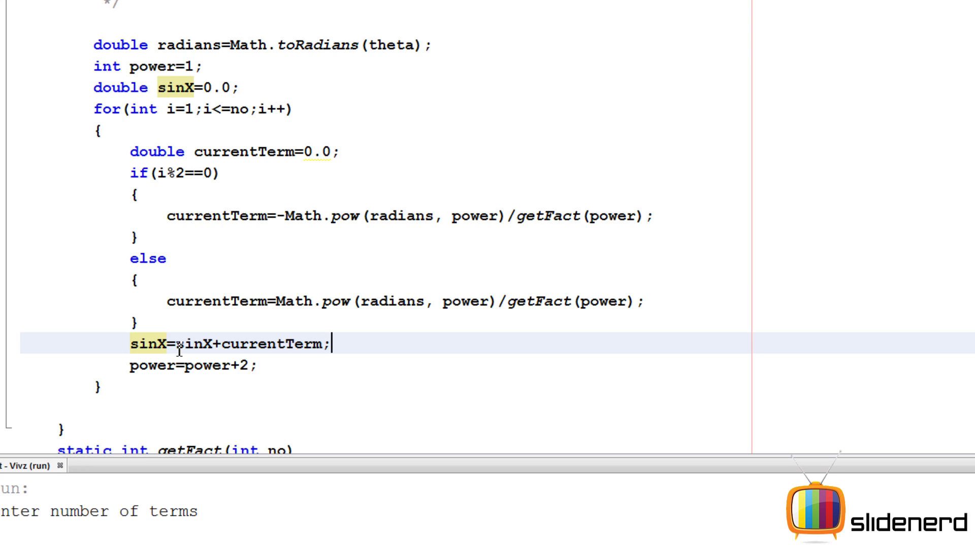
{"action": "scroll", "coordinate": [168, 343], "scroll_direction": "down", "scroll_amount": 1}
Step: Add System.out.println(sinX); after the loop via the println completion
{"action": "left_click", "coordinate": [127, 321]}
{"action": "key", "text": "Return"}
{"action": "type", "text": "s"}
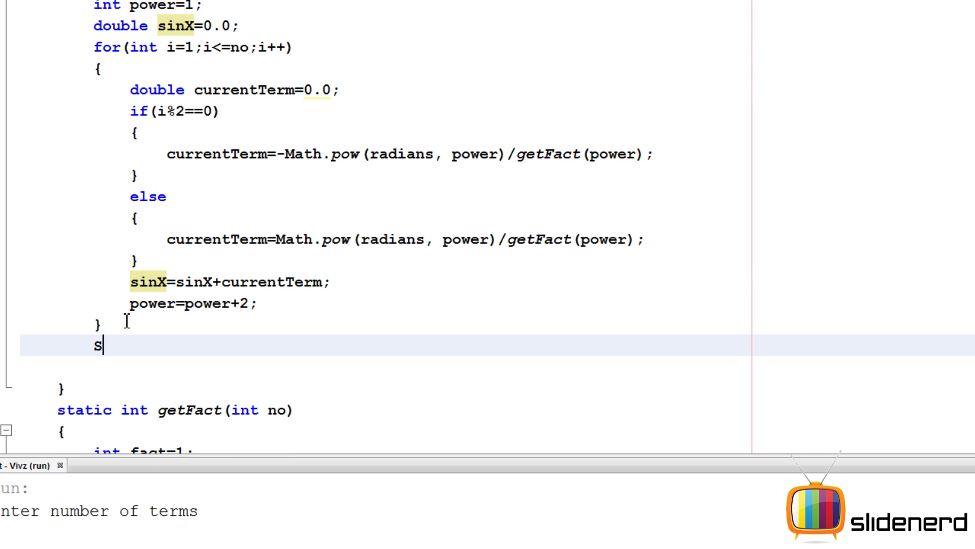
{"action": "type", "text": "System.out.pr"}
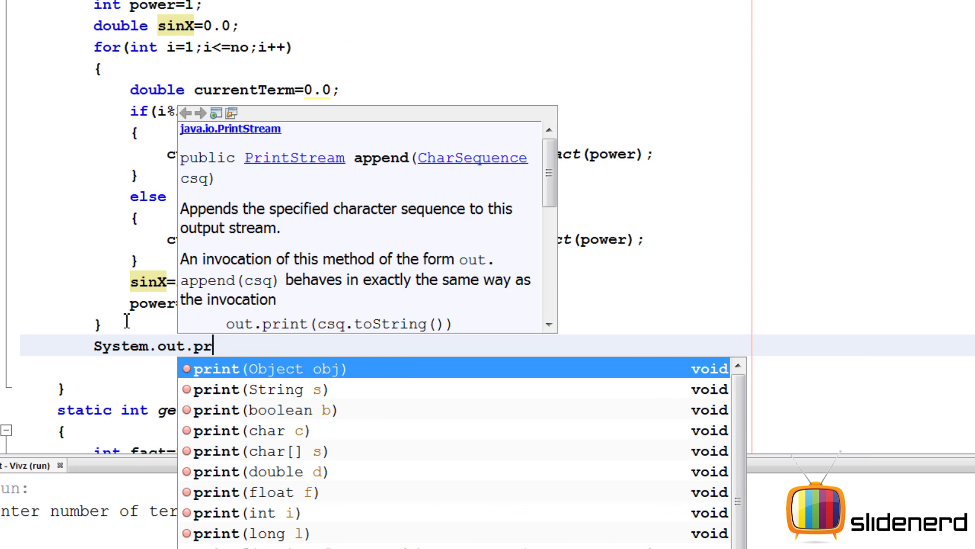
{"action": "key", "text": "Down"}
{"action": "key", "text": "Down"}
{"action": "key", "text": "Down"}
{"action": "key", "text": "Down"}
{"action": "key", "text": "Down"}
{"action": "key", "text": "Return"}
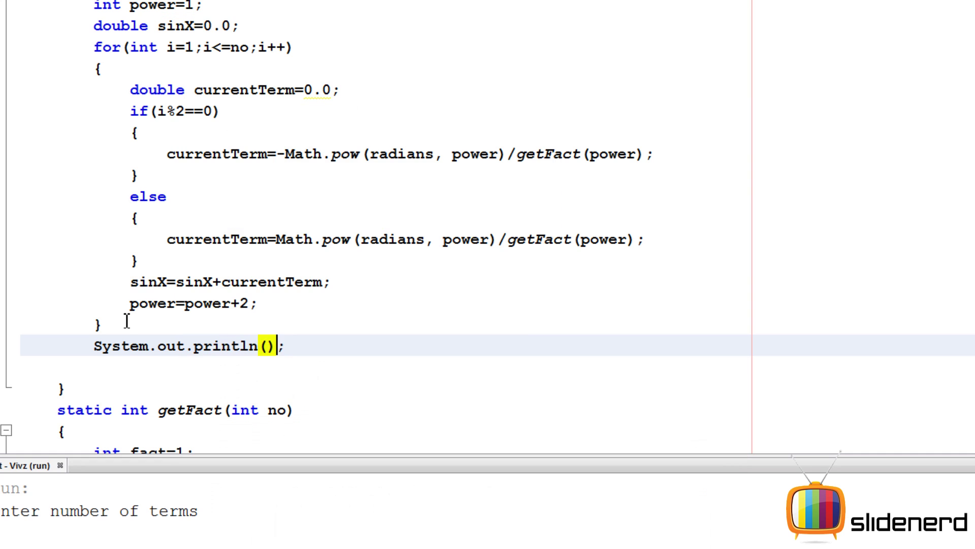
{"action": "type", "text": "sinX"}
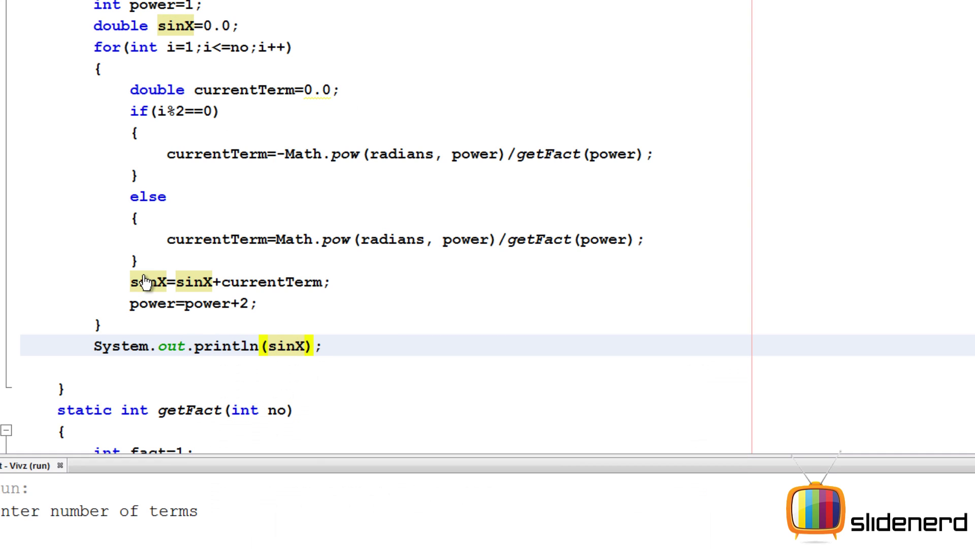
Step: Run the program with 1 term and theta 90, inspecting the result 1.5707963267948966
{"action": "key", "text": "F6"}
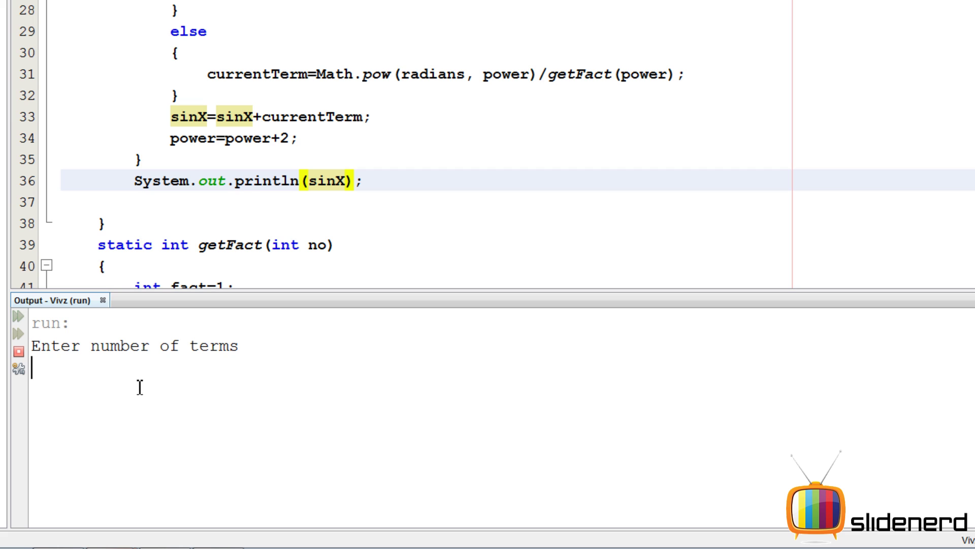
{"action": "type", "text": "1"}
{"action": "key", "text": "Return"}
{"action": "type", "text": "9"}
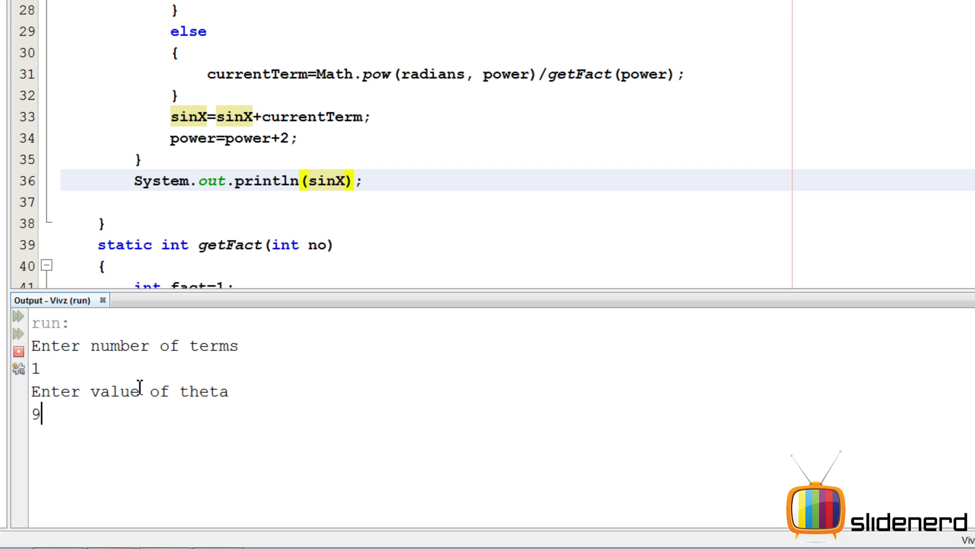
{"action": "type", "text": "0"}
{"action": "key", "text": "Return"}
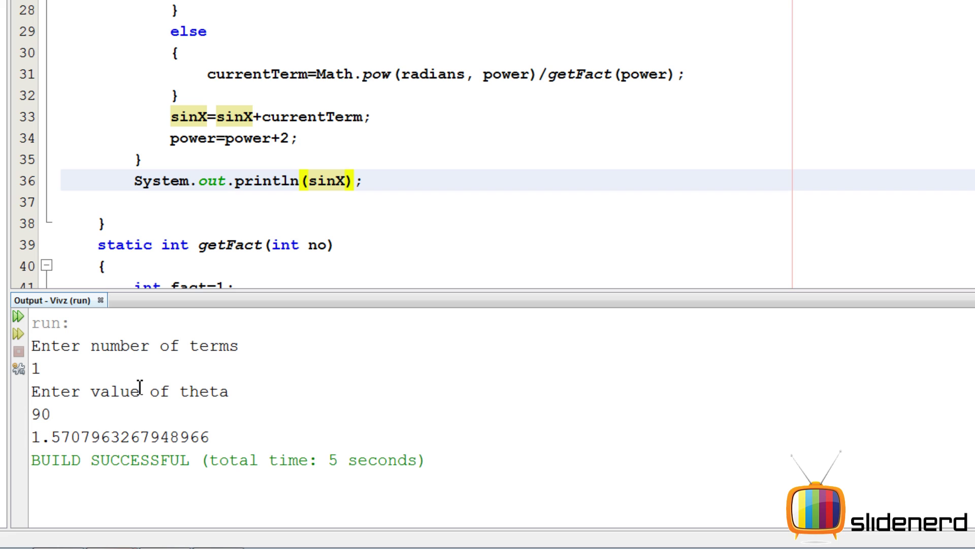
{"action": "double_click", "coordinate": [222, 437]}
{"action": "left_click", "coordinate": [151, 437]}
Step: Rerun the program with 1 term and theta 45
{"action": "key", "text": "F6"}
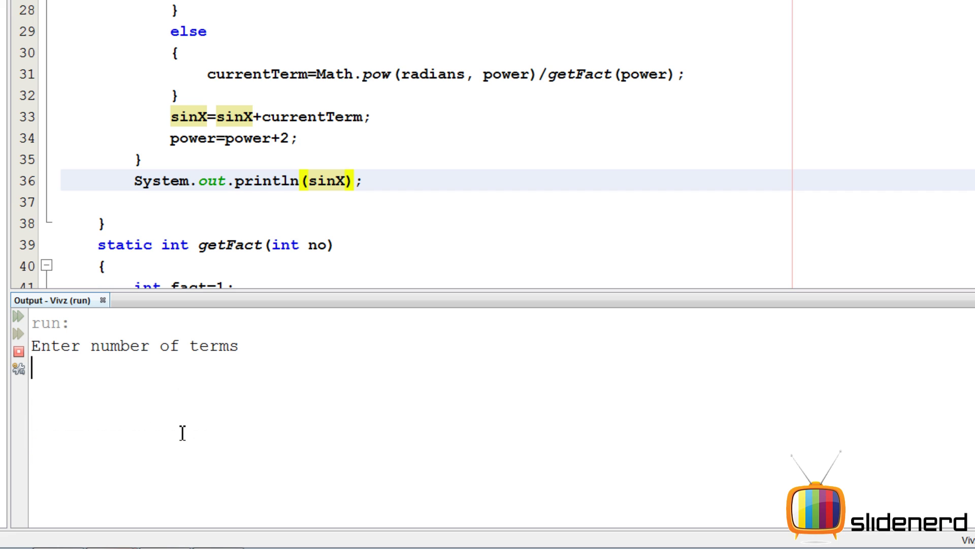
{"action": "type", "text": "1"}
{"action": "key", "text": "Return"}
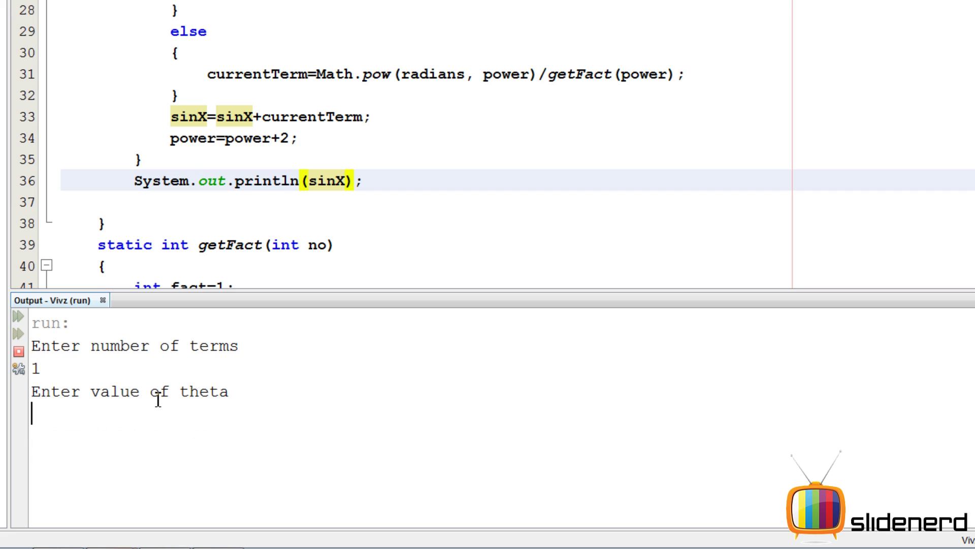
{"action": "type", "text": "45"}
{"action": "key", "text": "Return"}
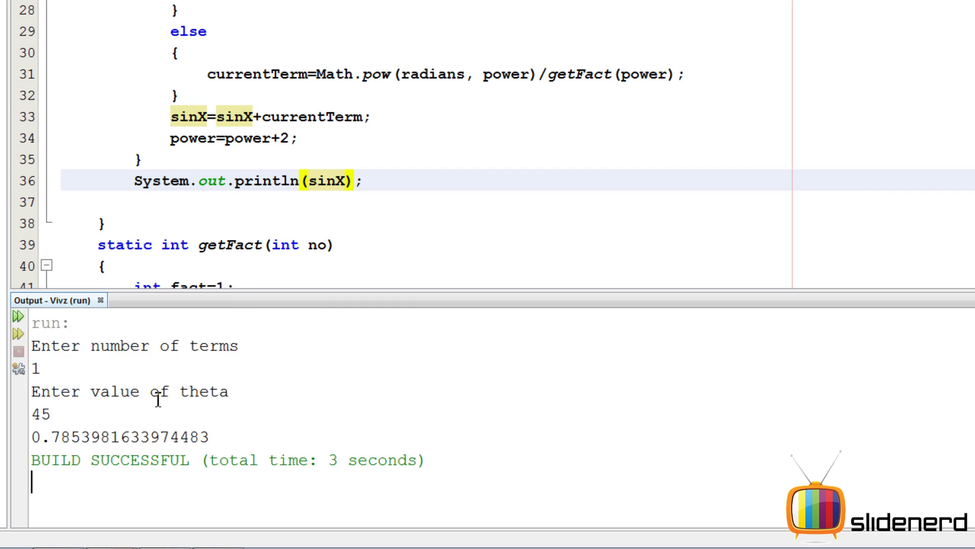
Step: Run with 10 terms and theta 45, checking the result 0.70710678103901
{"action": "key", "text": "F6"}
{"action": "type", "text": "0"}
{"action": "key", "text": "Return"}
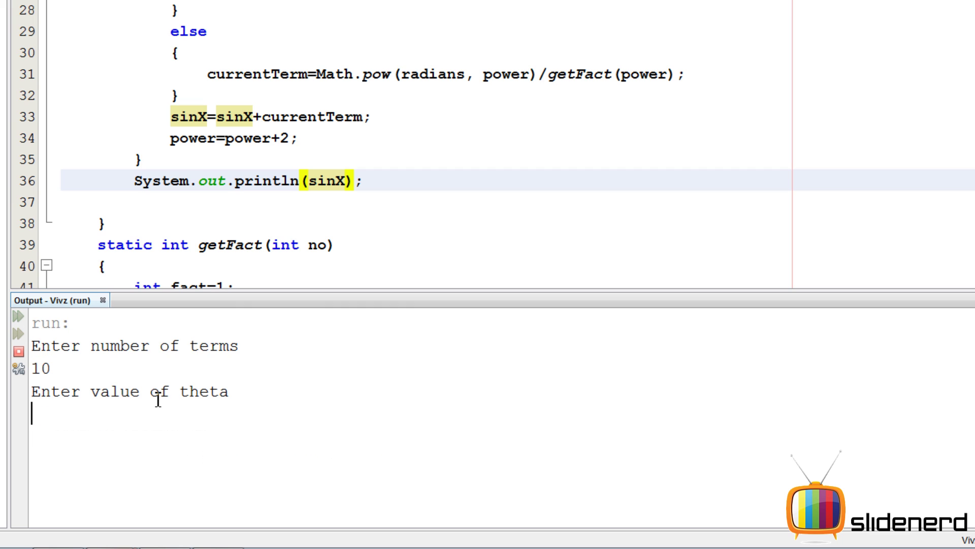
{"action": "type", "text": "45"}
{"action": "key", "text": "Return"}
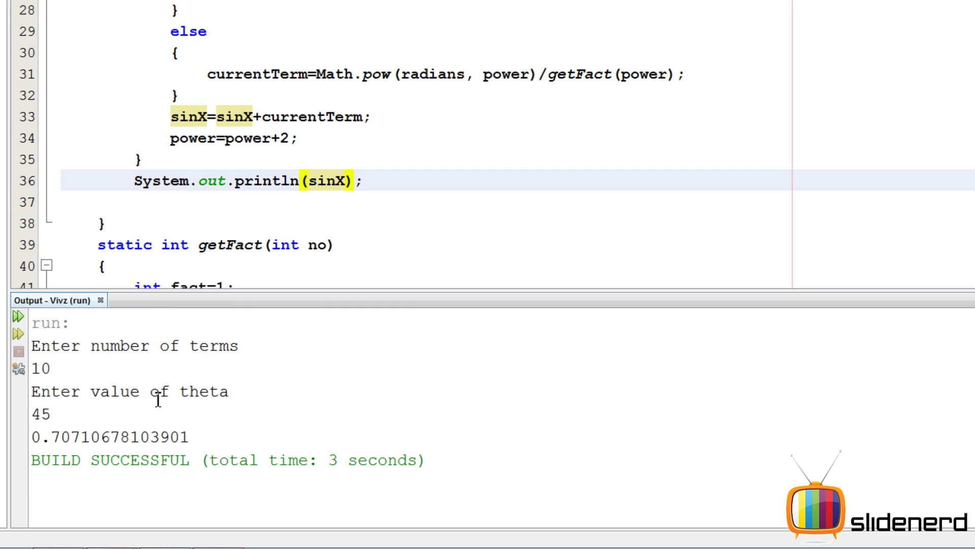
{"action": "double_click", "coordinate": [191, 437]}
{"action": "left_click", "coordinate": [90, 439]}
{"action": "left_click_drag", "start_coordinate": [81, 441], "coordinate": [31, 439]}
{"action": "left_click", "coordinate": [93, 441]}
{"action": "scroll", "coordinate": [93, 115], "scroll_direction": "up", "scroll_amount": 1}
{"action": "scroll", "coordinate": [93, 77], "scroll_direction": "down", "scroll_amount": 4}
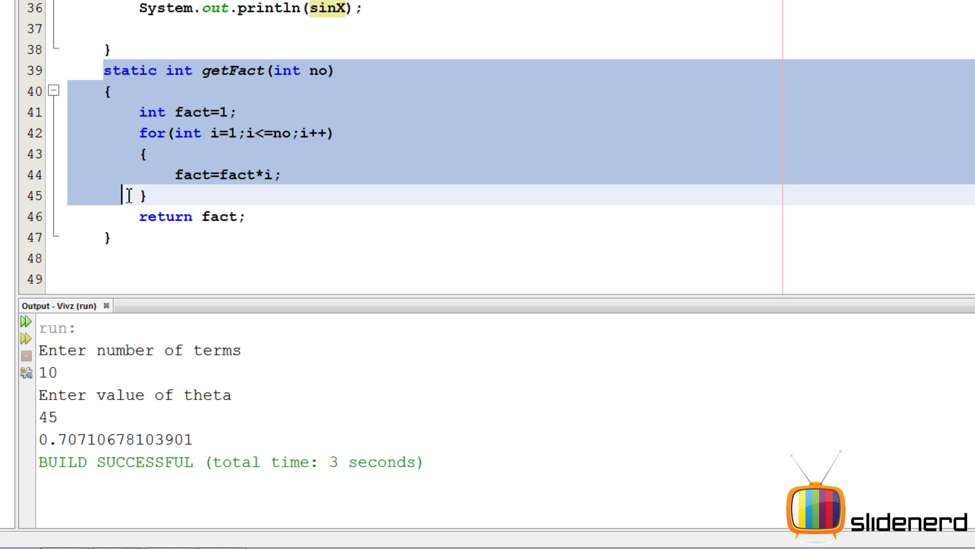
{"action": "left_click_drag", "start_coordinate": [93, 71], "coordinate": [190, 336]}
{"action": "left_click", "coordinate": [223, 341]}
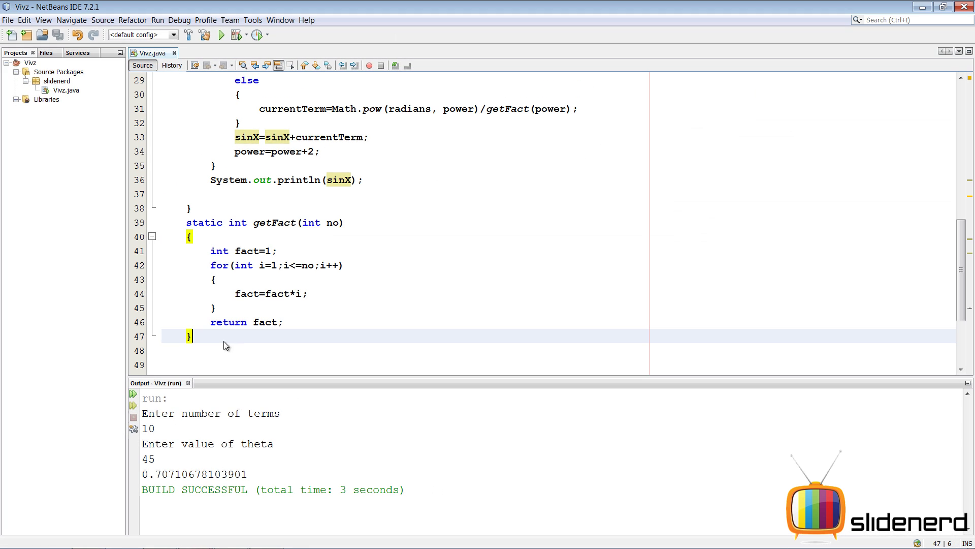
{"action": "scroll", "coordinate": [373, 275], "scroll_direction": "up", "scroll_amount": 1}
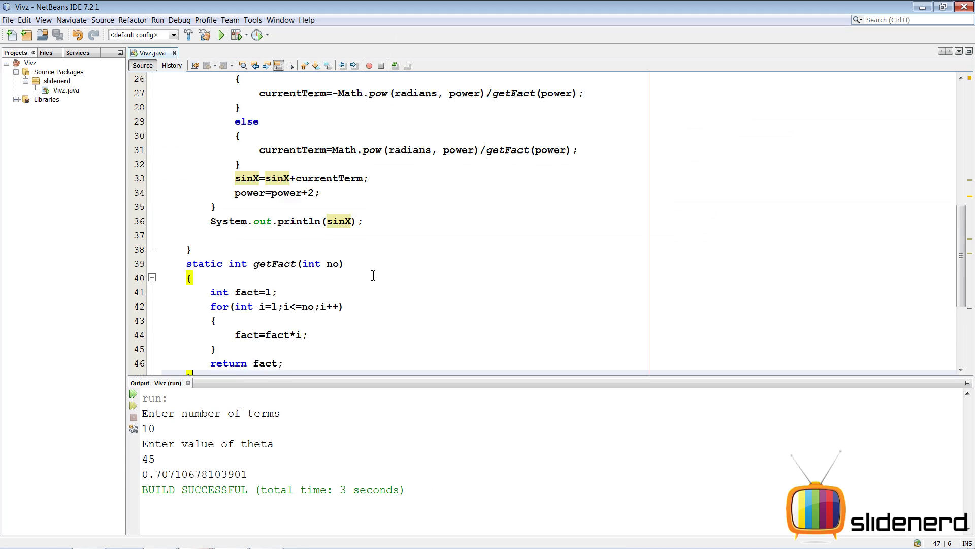
{"action": "scroll", "coordinate": [374, 276], "scroll_direction": "up", "scroll_amount": 2}
{"action": "scroll", "coordinate": [374, 275], "scroll_direction": "up", "scroll_amount": 2}
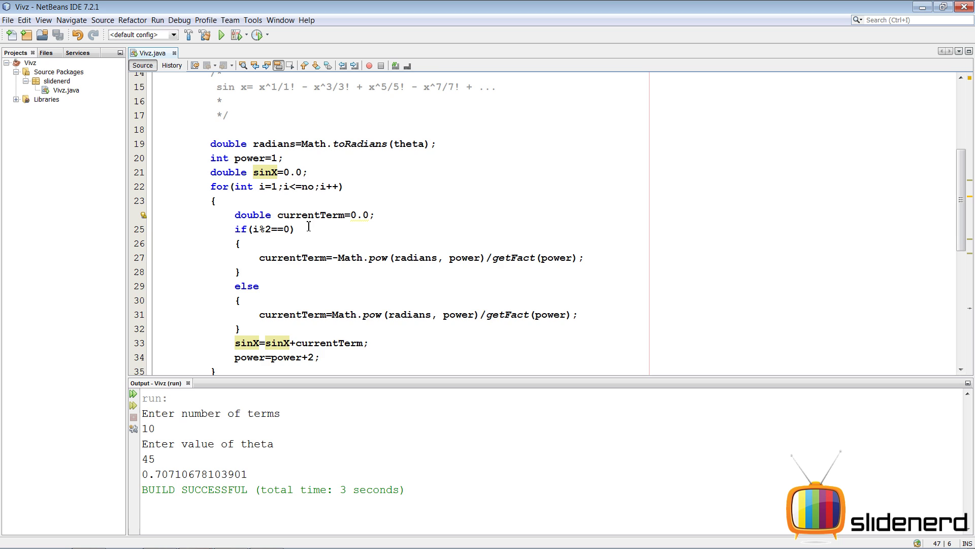
{"action": "scroll", "coordinate": [298, 141], "scroll_direction": "up", "scroll_amount": 1}
{"action": "left_click_drag", "start_coordinate": [261, 130], "coordinate": [293, 130]}
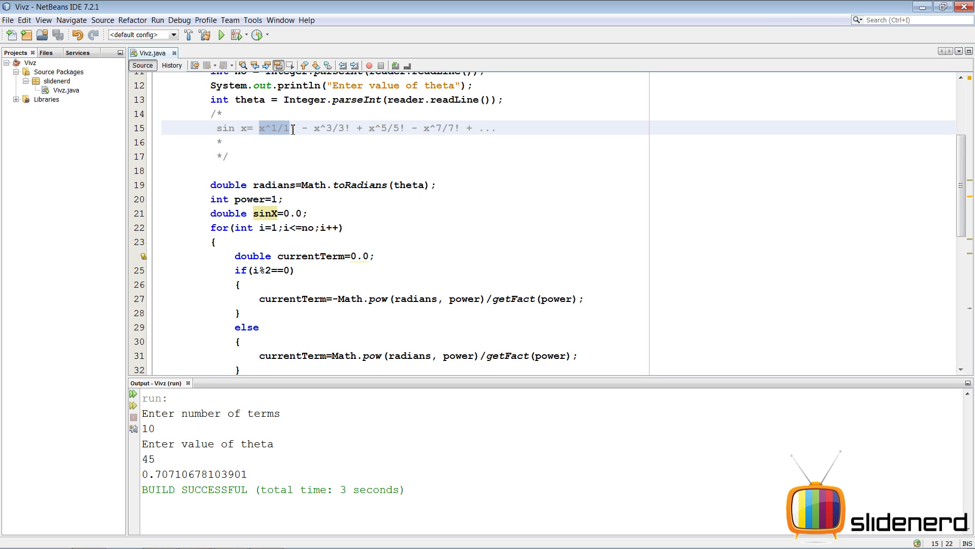
{"action": "left_click_drag", "start_coordinate": [368, 128], "coordinate": [403, 127]}
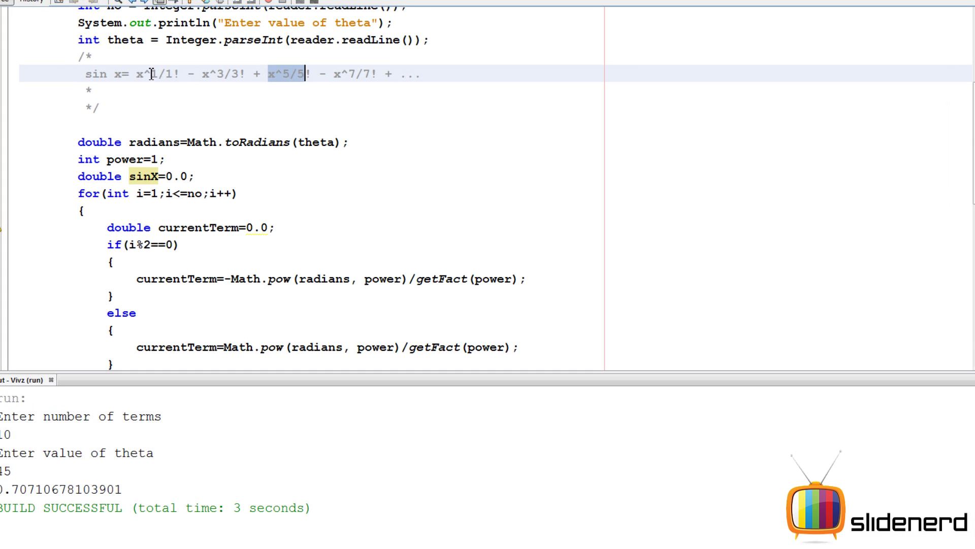
{"action": "left_click_drag", "start_coordinate": [259, 128], "coordinate": [290, 127]}
{"action": "left_click_drag", "start_coordinate": [176, 74], "coordinate": [182, 74]}
{"action": "left_click_drag", "start_coordinate": [267, 75], "coordinate": [314, 74]}
{"action": "left_click", "coordinate": [286, 126]}
{"action": "scroll", "coordinate": [284, 149], "scroll_direction": "down", "scroll_amount": 1}
{"action": "scroll", "coordinate": [283, 149], "scroll_direction": "down", "scroll_amount": 1}
{"action": "left_click", "coordinate": [131, 145]}
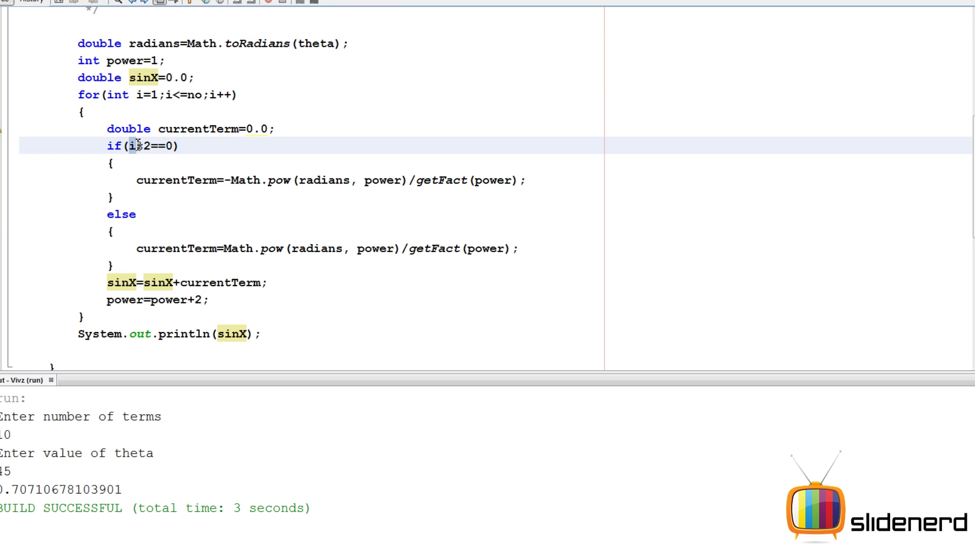
{"action": "left_click", "coordinate": [195, 180]}
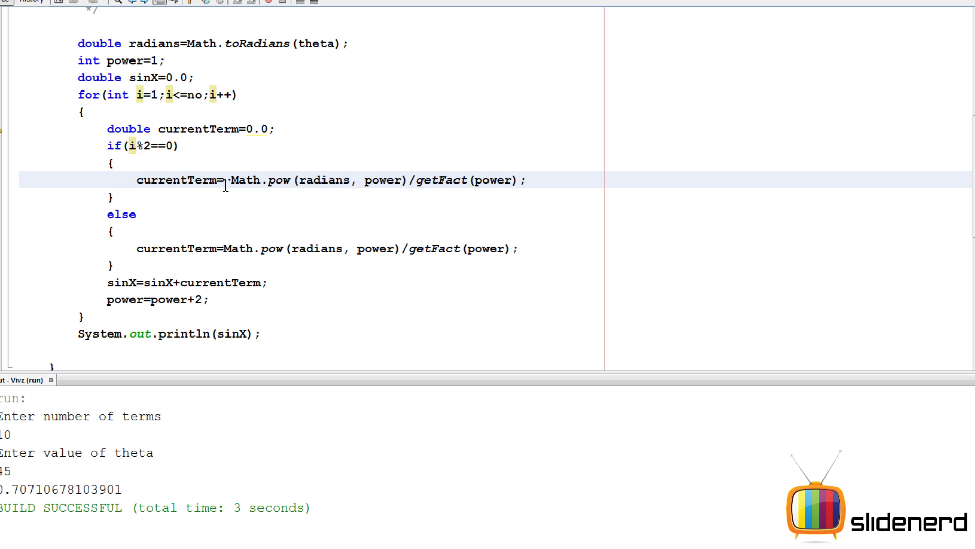
{"action": "left_click", "coordinate": [506, 217]}
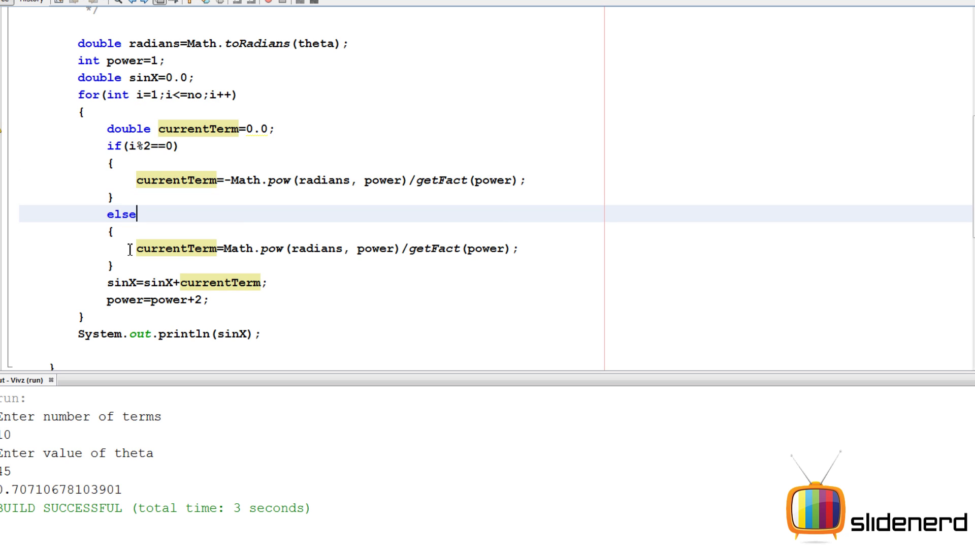
{"action": "left_click_drag", "start_coordinate": [131, 248], "coordinate": [521, 248]}
{"action": "left_click", "coordinate": [526, 258]}
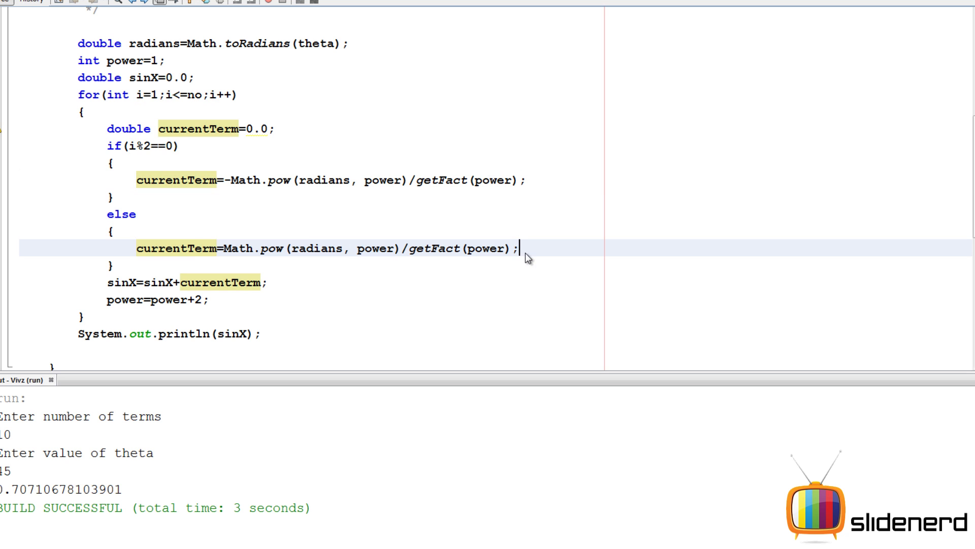
{"action": "double_click", "coordinate": [194, 248]}
{"action": "left_click", "coordinate": [153, 266]}
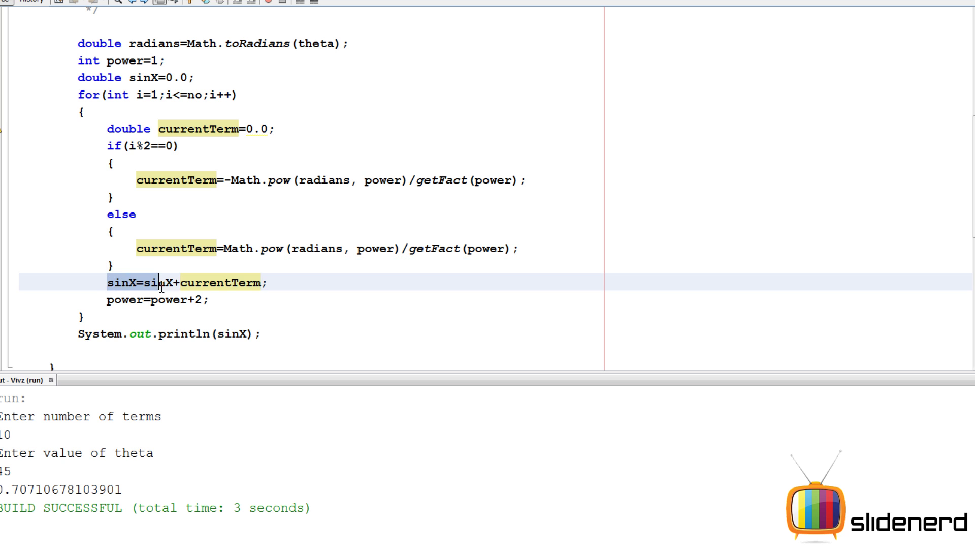
{"action": "left_click_drag", "start_coordinate": [109, 282], "coordinate": [249, 282]}
{"action": "scroll", "coordinate": [229, 228], "scroll_direction": "up", "scroll_amount": 3}
{"action": "left_click", "coordinate": [132, 124]}
{"action": "left_click_drag", "start_coordinate": [137, 126], "coordinate": [393, 127]}
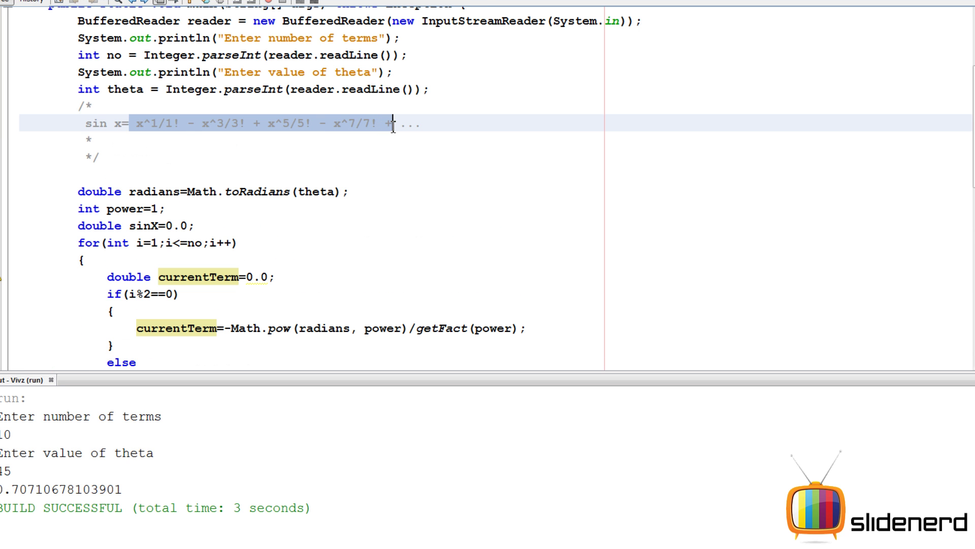
{"action": "scroll", "coordinate": [386, 157], "scroll_direction": "down", "scroll_amount": 3}
{"action": "left_click", "coordinate": [300, 342]}
{"action": "left_click", "coordinate": [223, 302]}
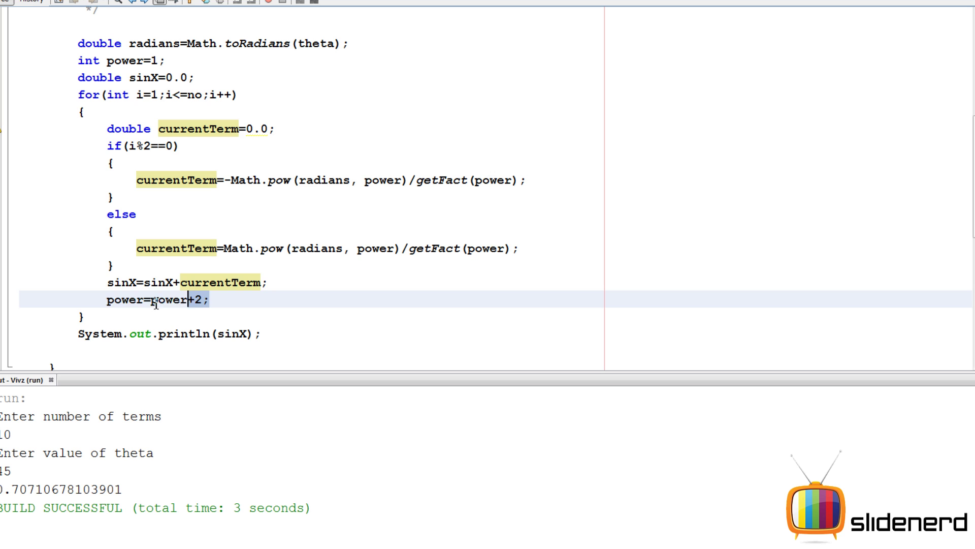
{"action": "key", "text": "shift+Home"}
{"action": "left_click", "coordinate": [223, 308]}
{"action": "scroll", "coordinate": [199, 229], "scroll_direction": "up", "scroll_amount": 2}
{"action": "scroll", "coordinate": [175, 153], "scroll_direction": "up", "scroll_amount": 1}
{"action": "left_click", "coordinate": [156, 123]}
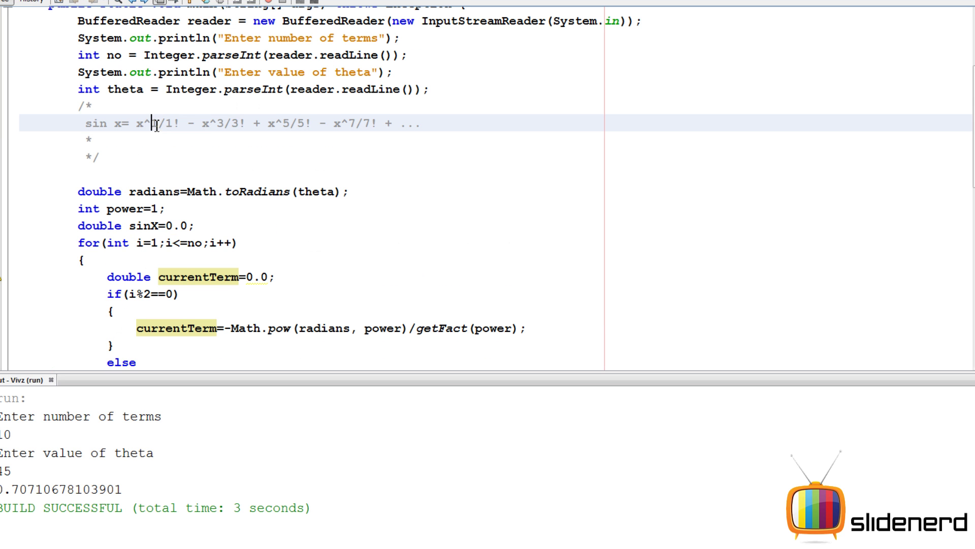